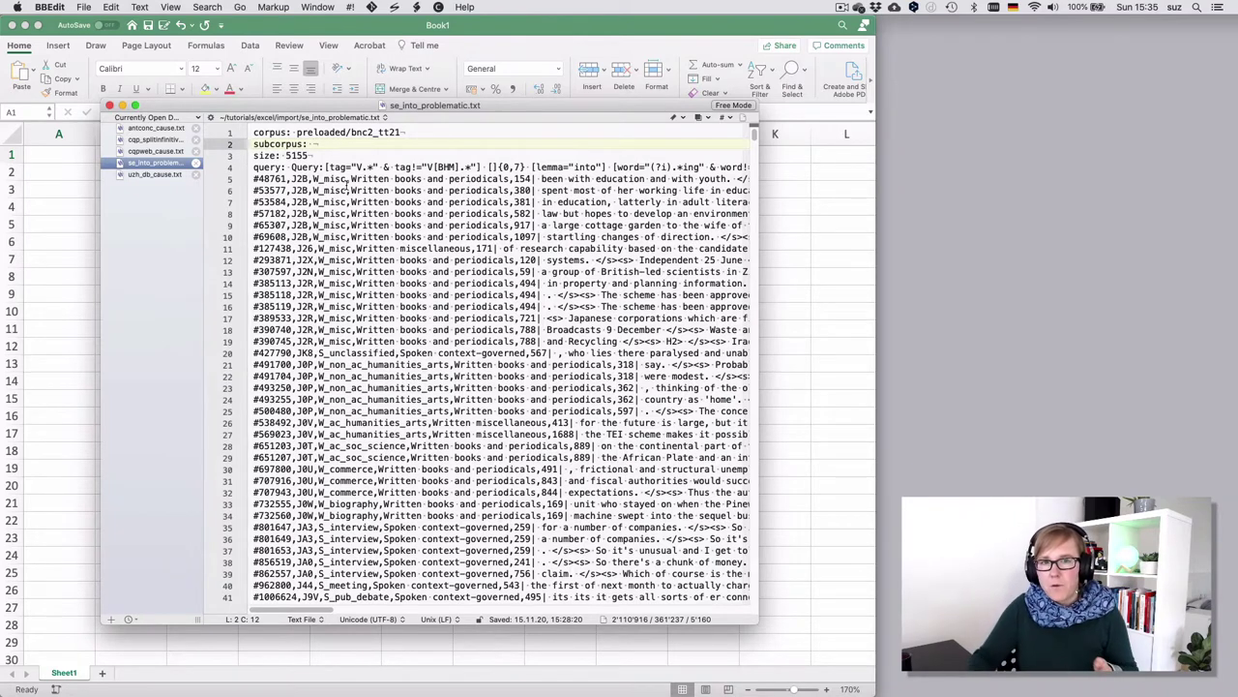
pyautogui.click(311, 180)
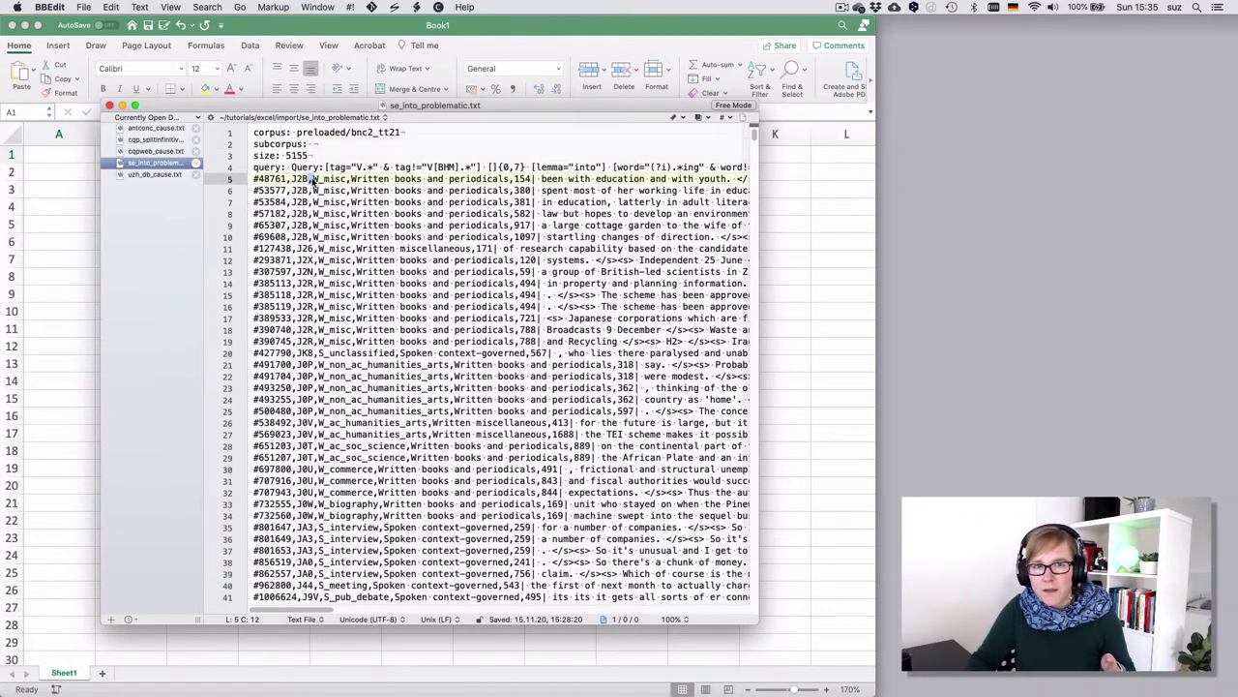
pyautogui.doubleClick(275, 179)
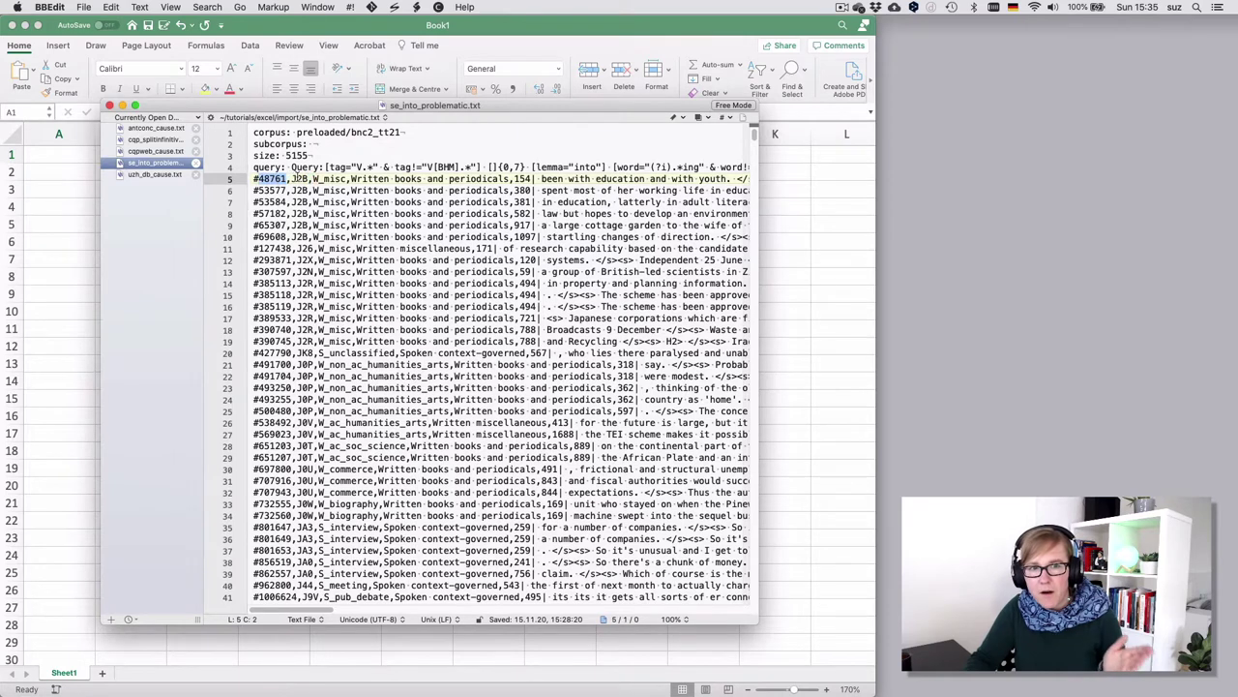
pyautogui.doubleClick(301, 179)
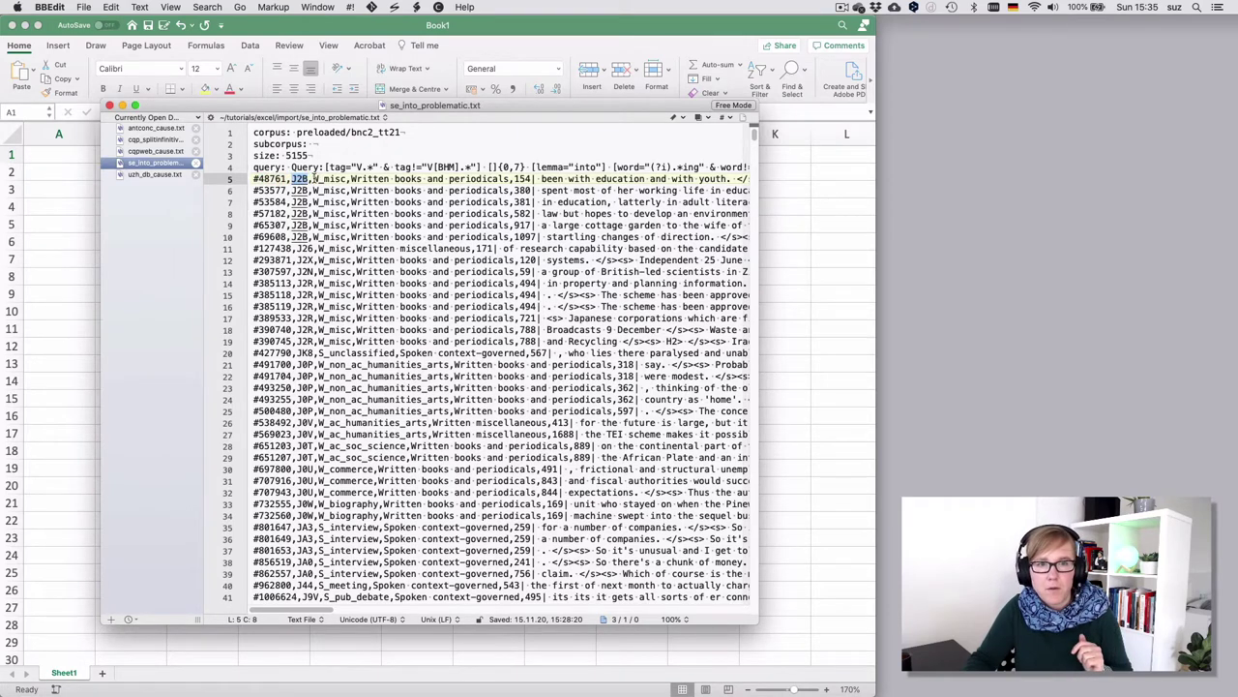
pyautogui.moveTo(313, 179); pyautogui.dragTo(380, 179)
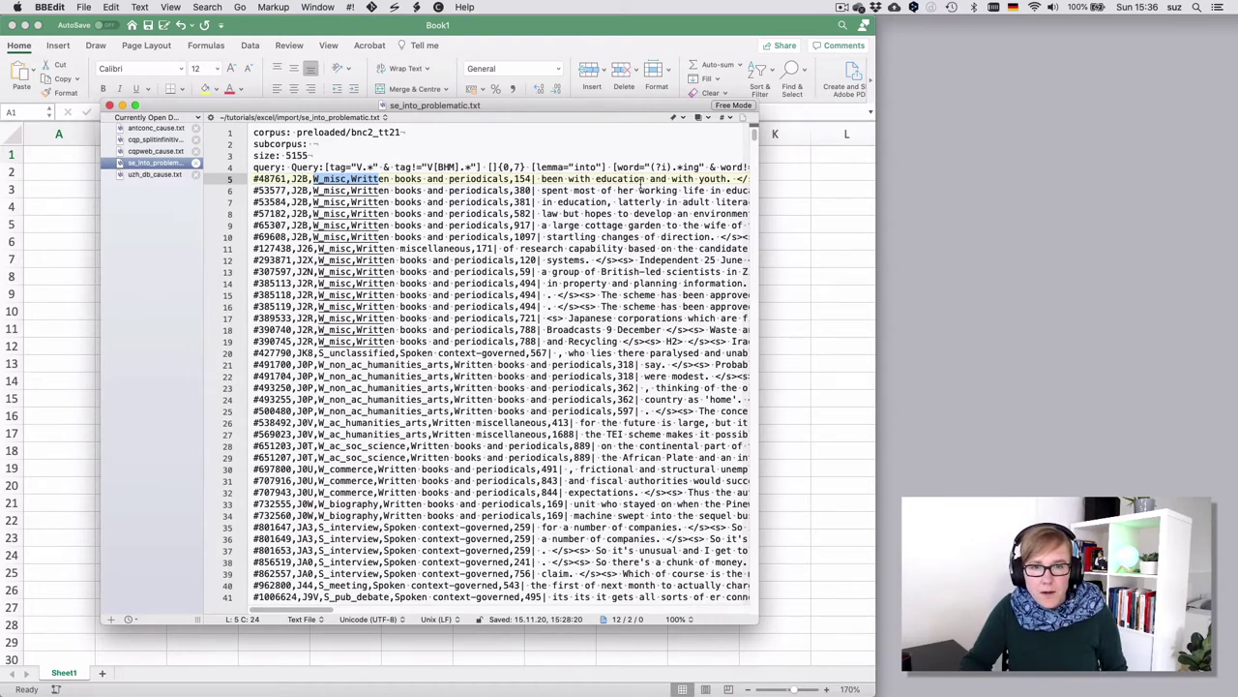
# Start a text-file import into Book1 and load se_into_problematic.txt.
pyautogui.click(365, 27)
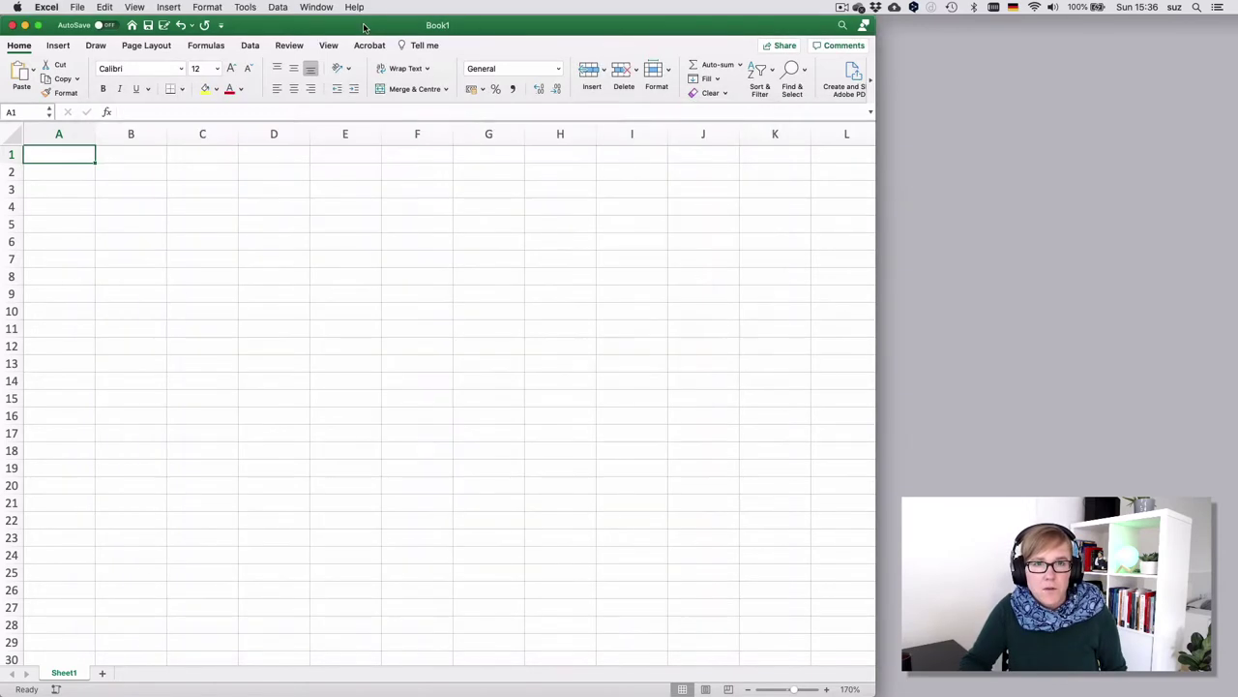
pyautogui.click(77, 8)
pyautogui.click(97, 156)
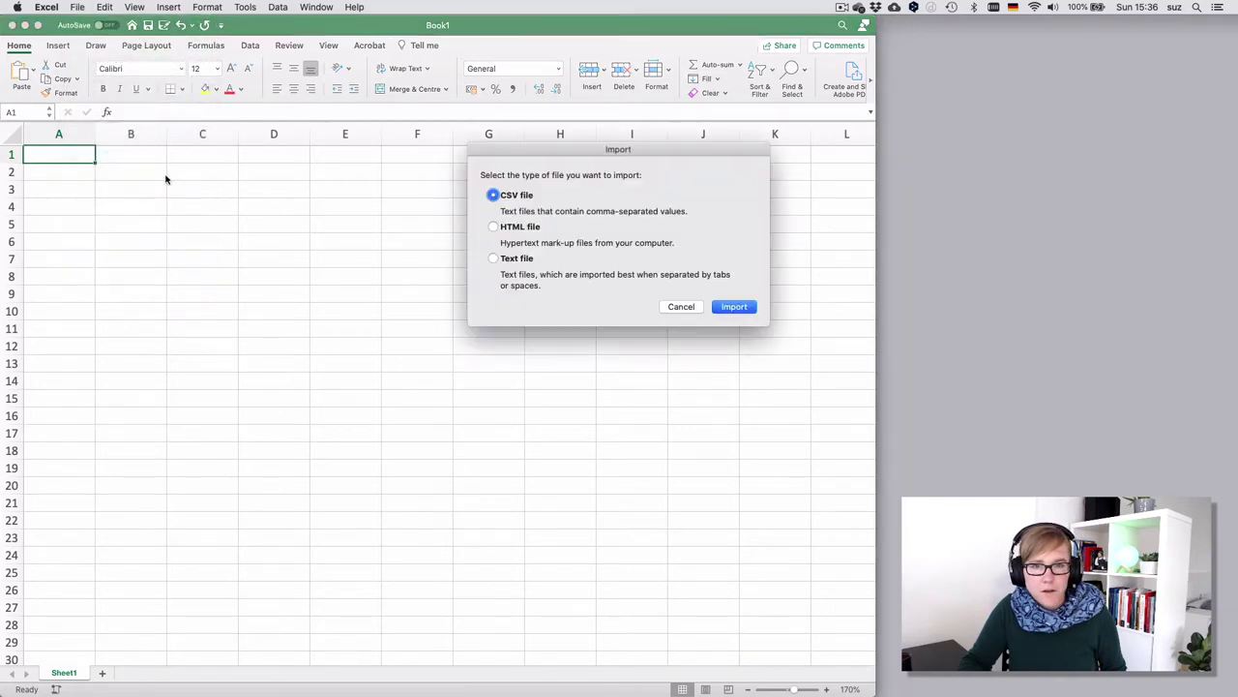
pyautogui.click(511, 259)
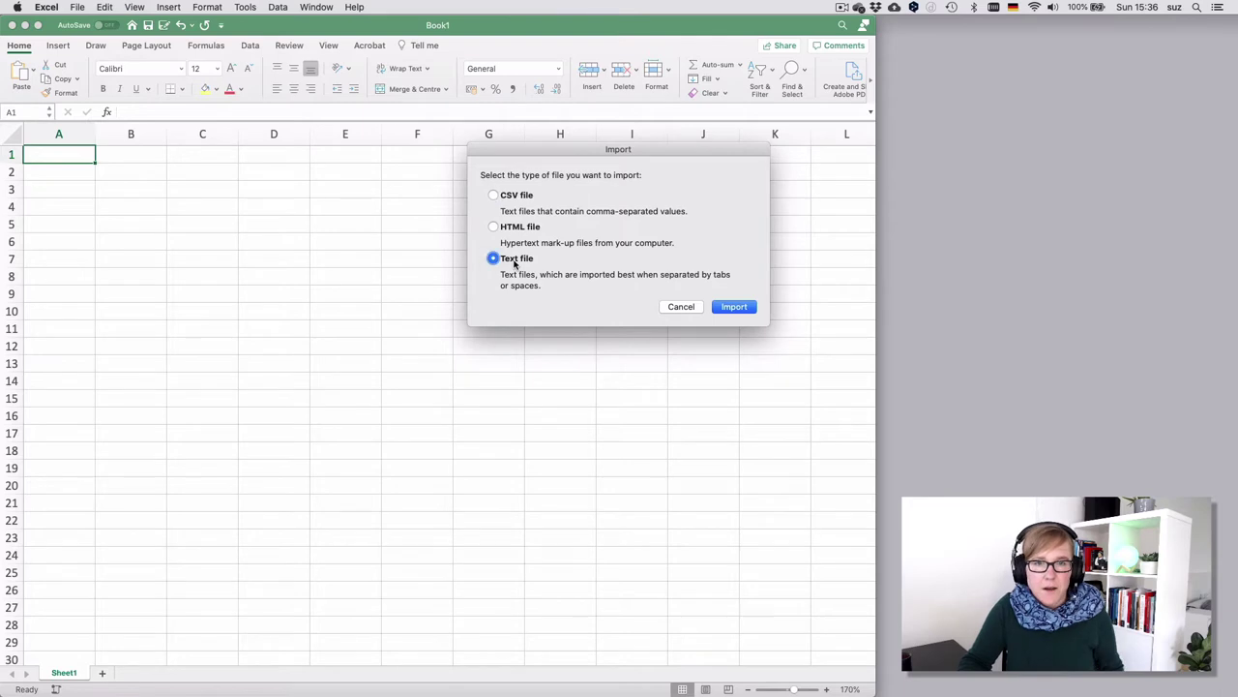
pyautogui.click(732, 307)
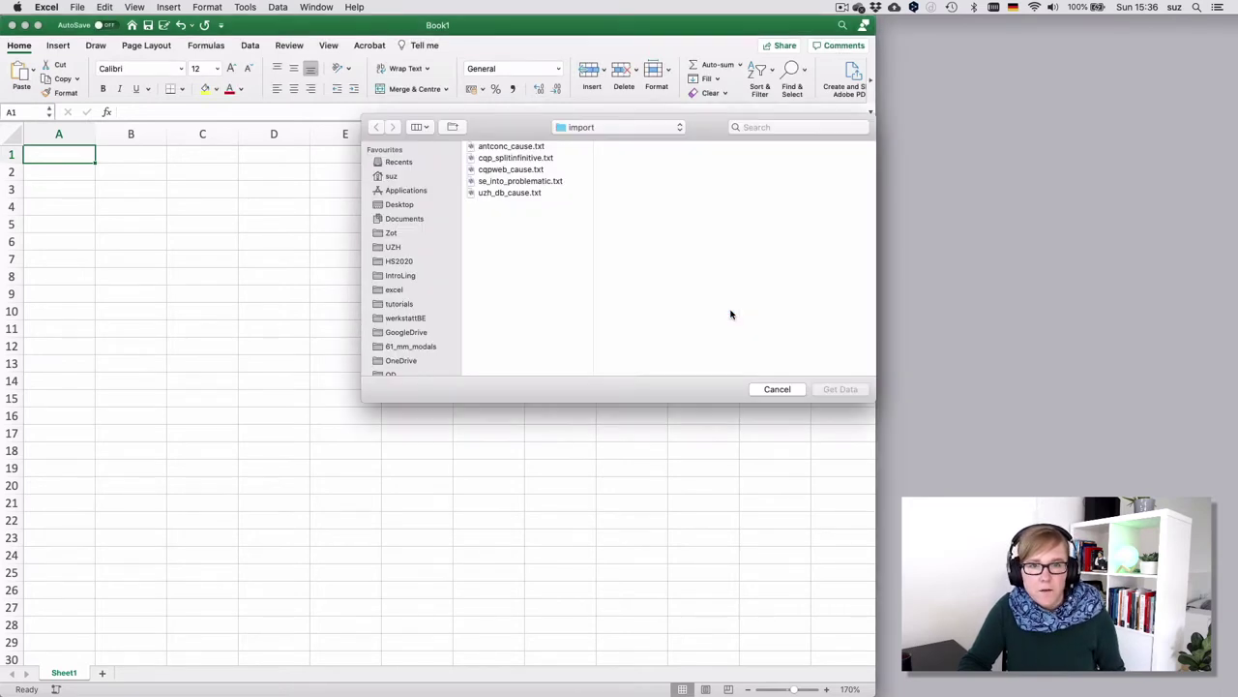
pyautogui.click(525, 184)
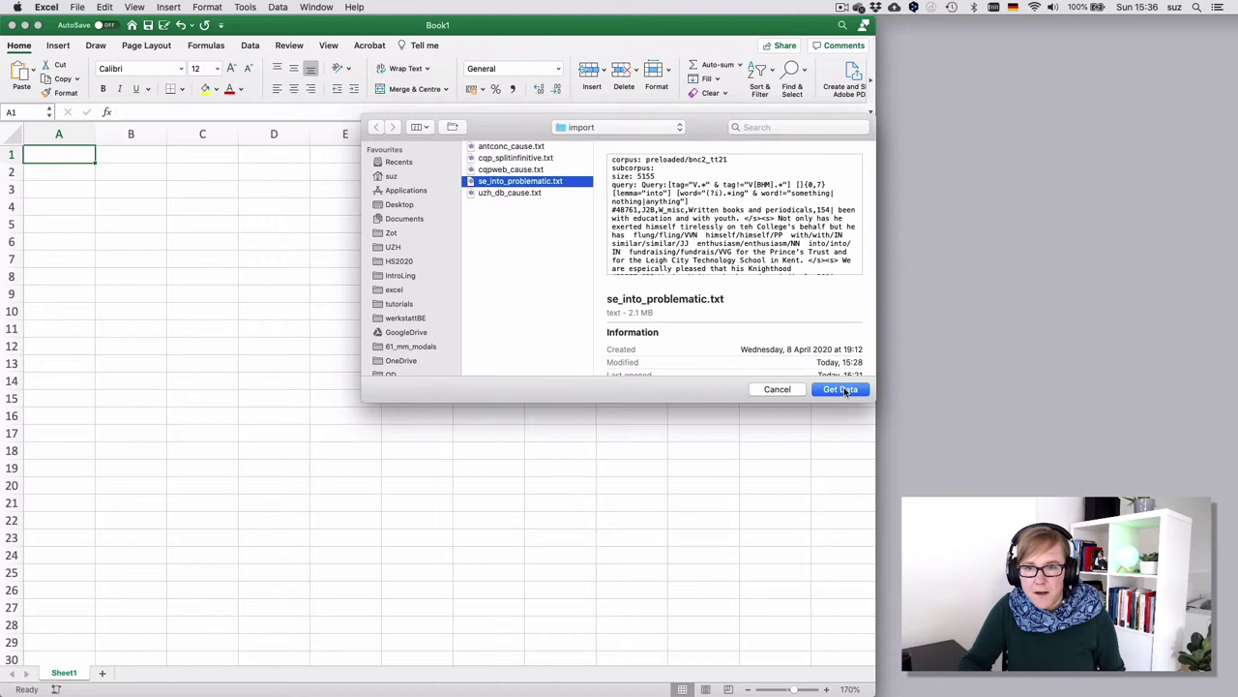
pyautogui.click(840, 389)
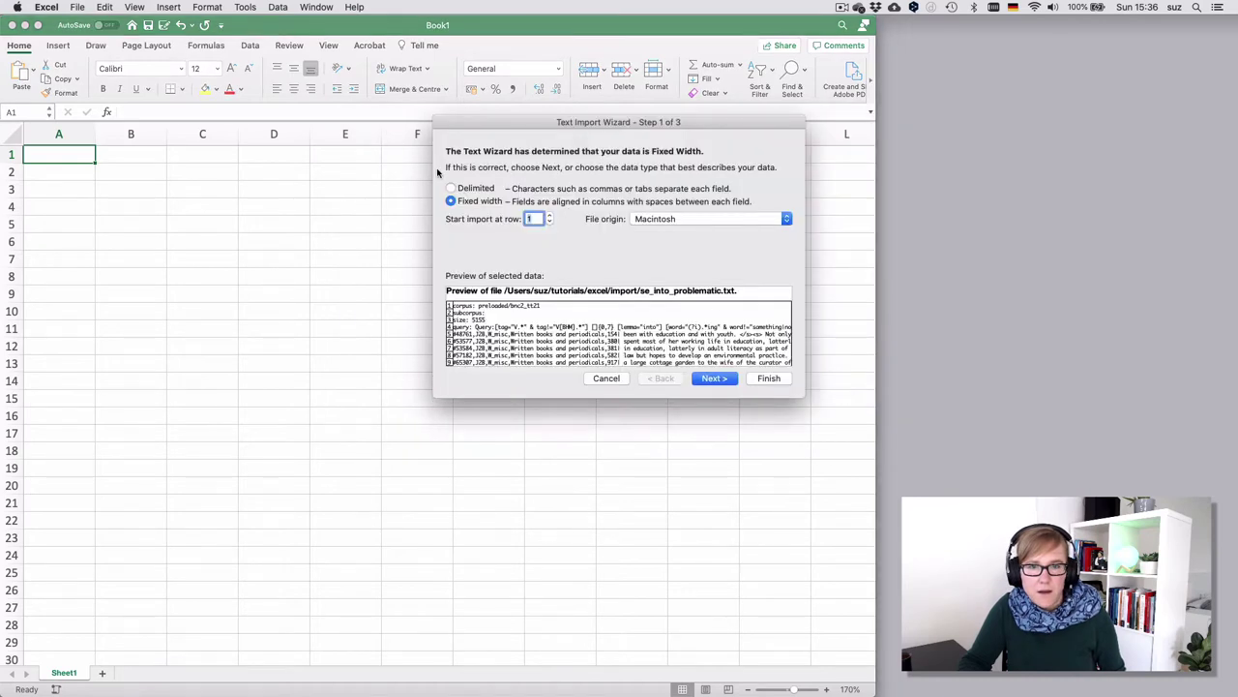
# Import it as delimited text split at commas only, with text qualifier (none).
pyautogui.click(450, 187)
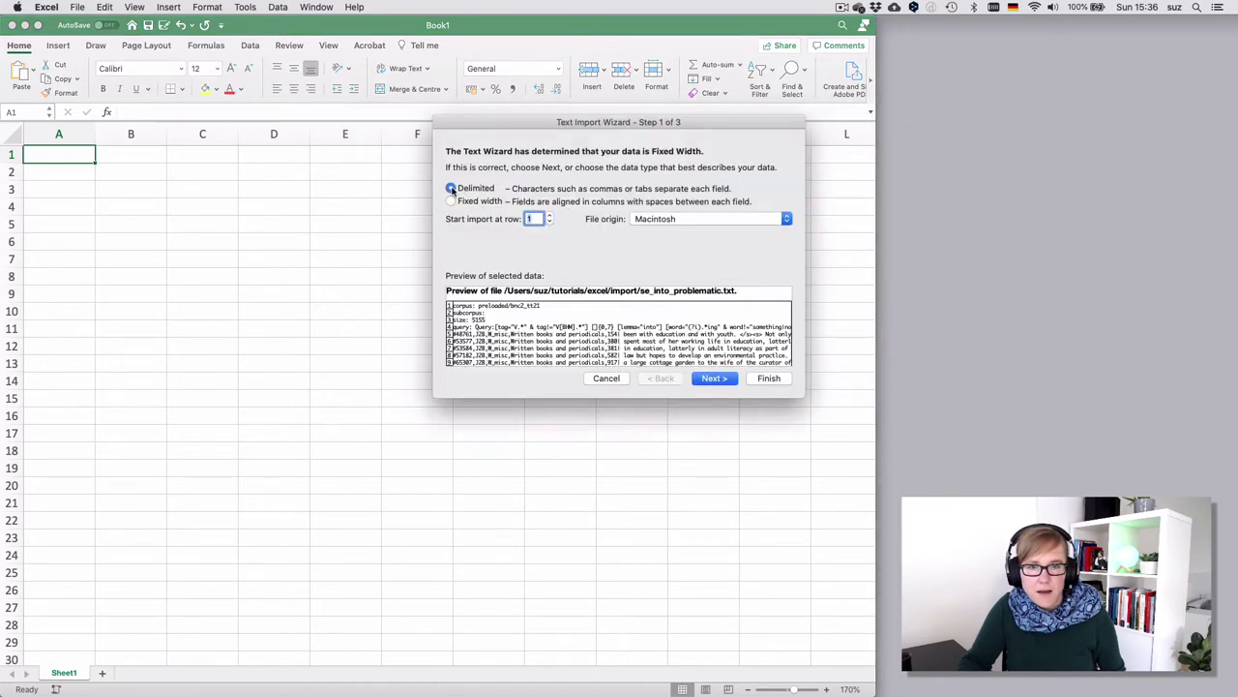
pyautogui.click(714, 380)
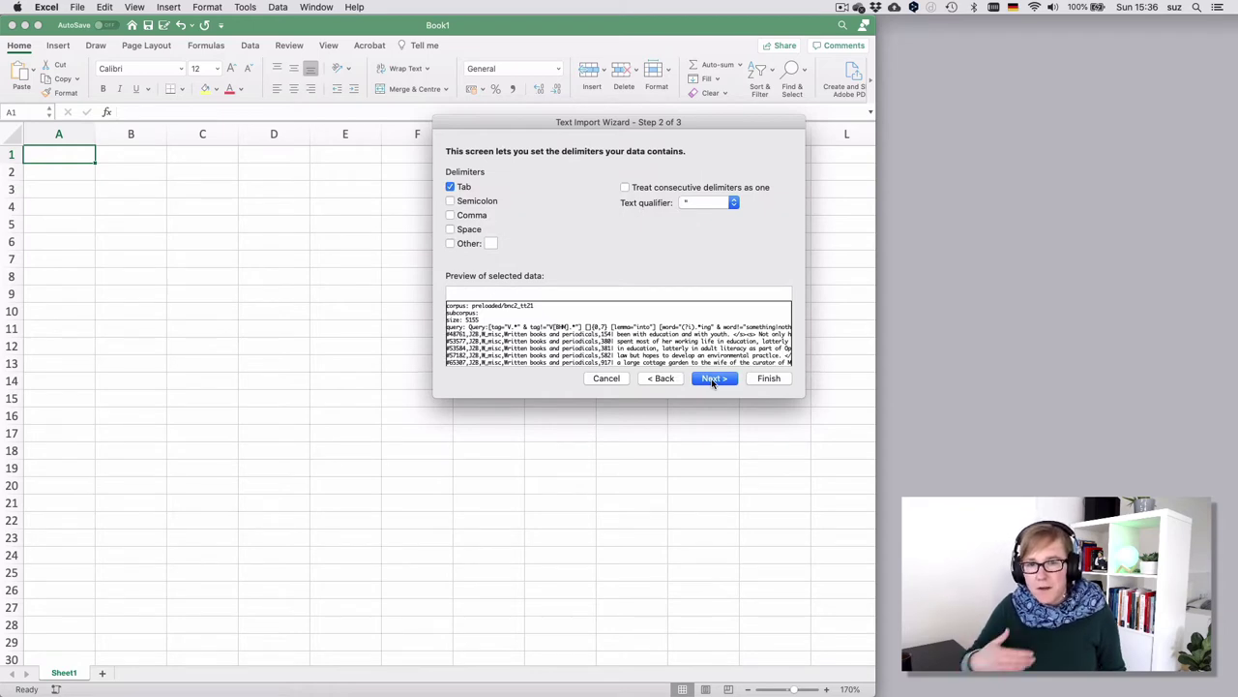
pyautogui.click(450, 215)
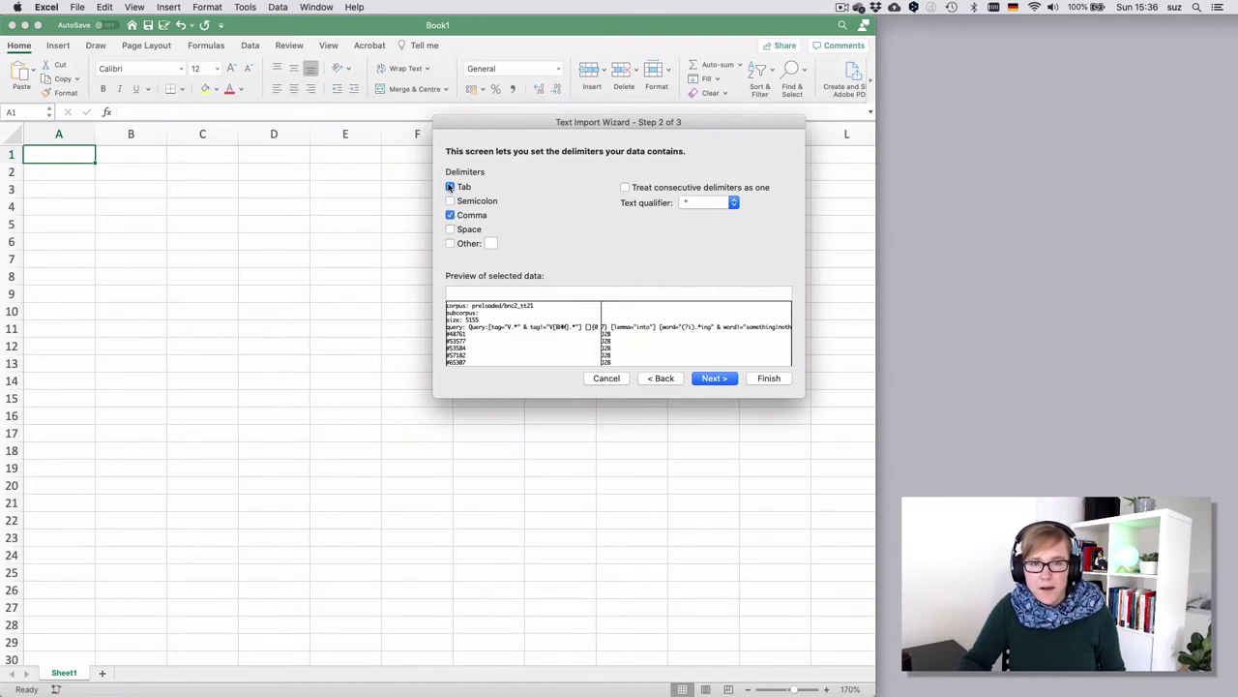
pyautogui.click(451, 186)
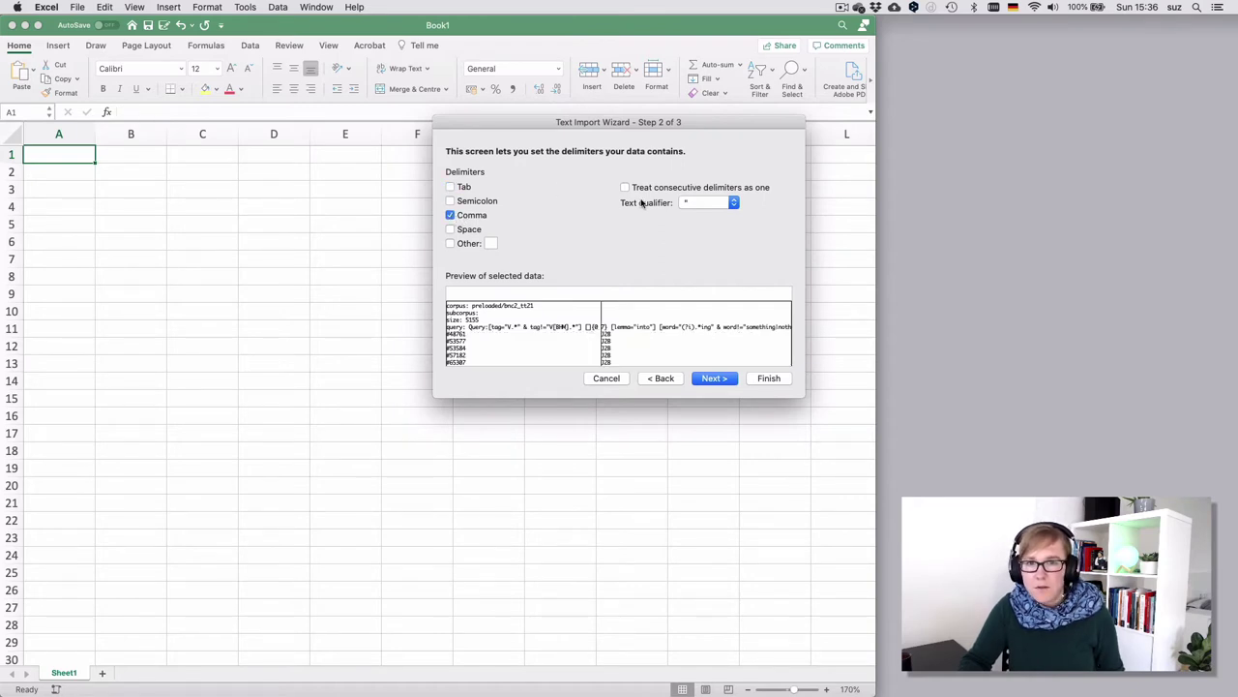
pyautogui.click(706, 204)
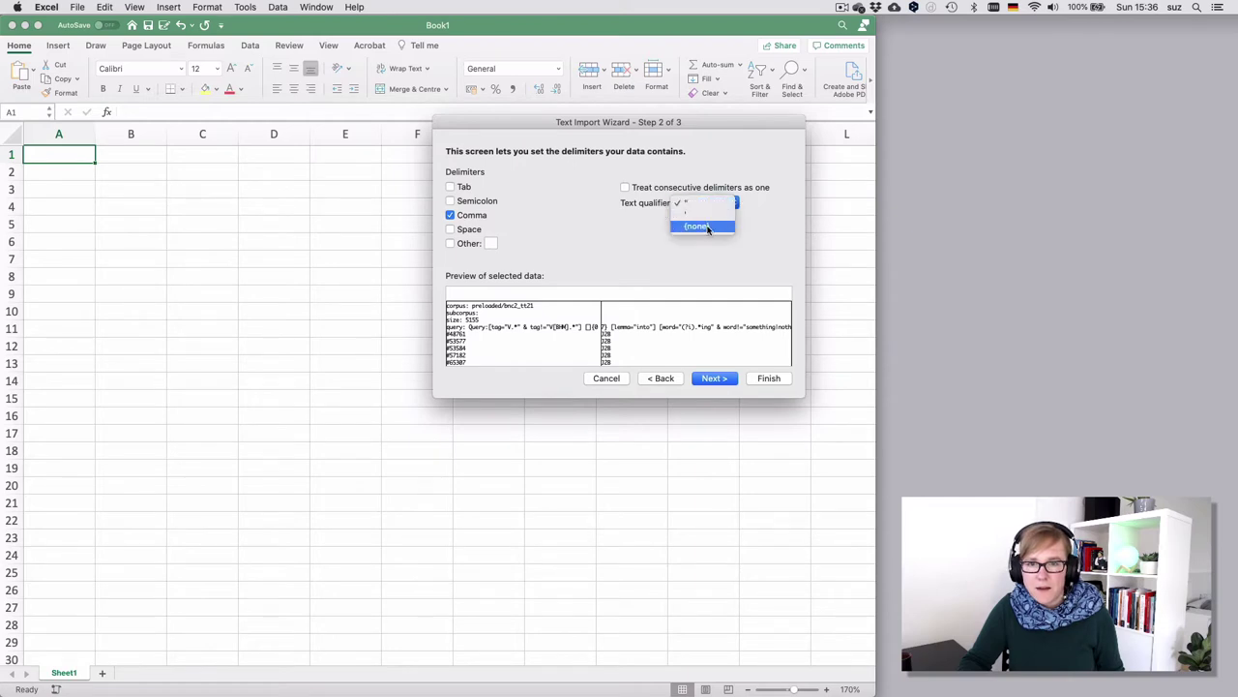
pyautogui.click(707, 230)
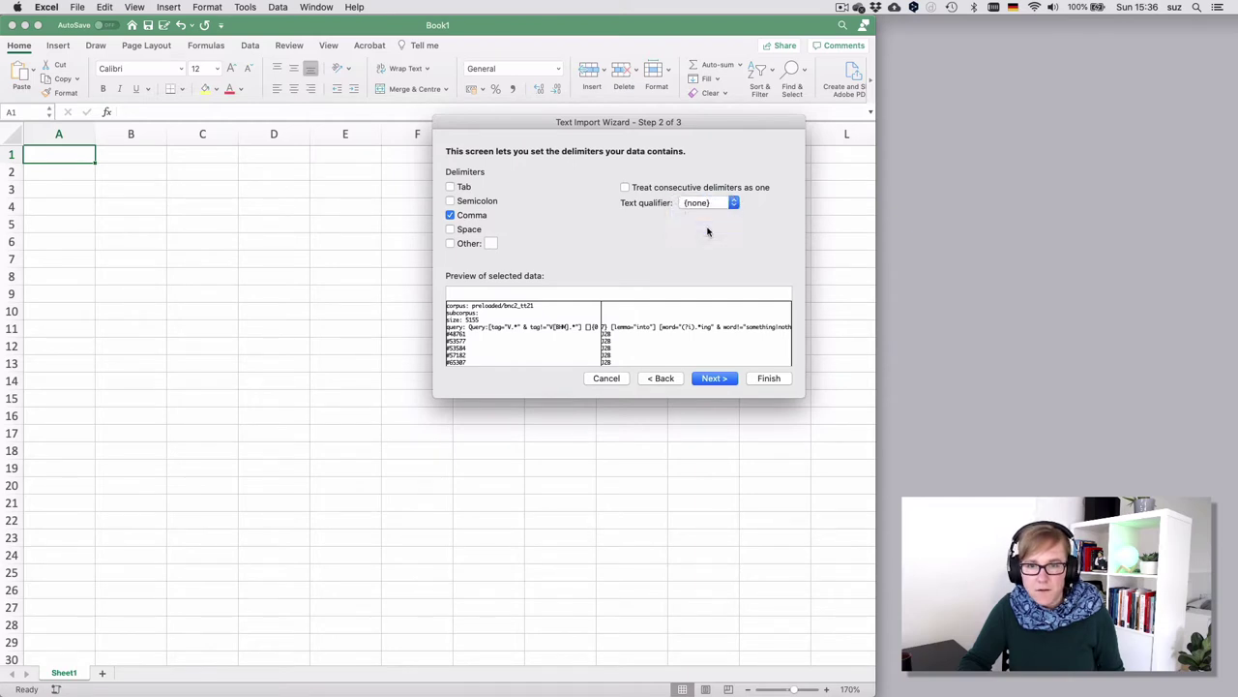
pyautogui.click(714, 378)
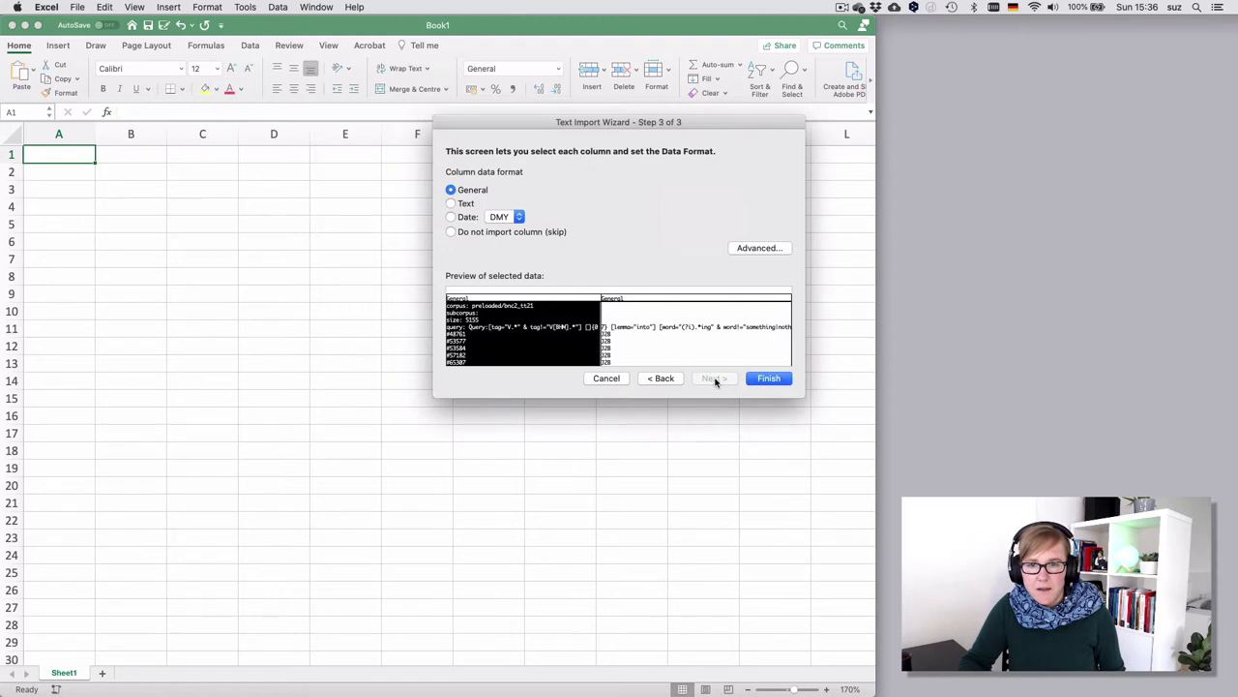
pyautogui.click(767, 377)
pyautogui.click(720, 257)
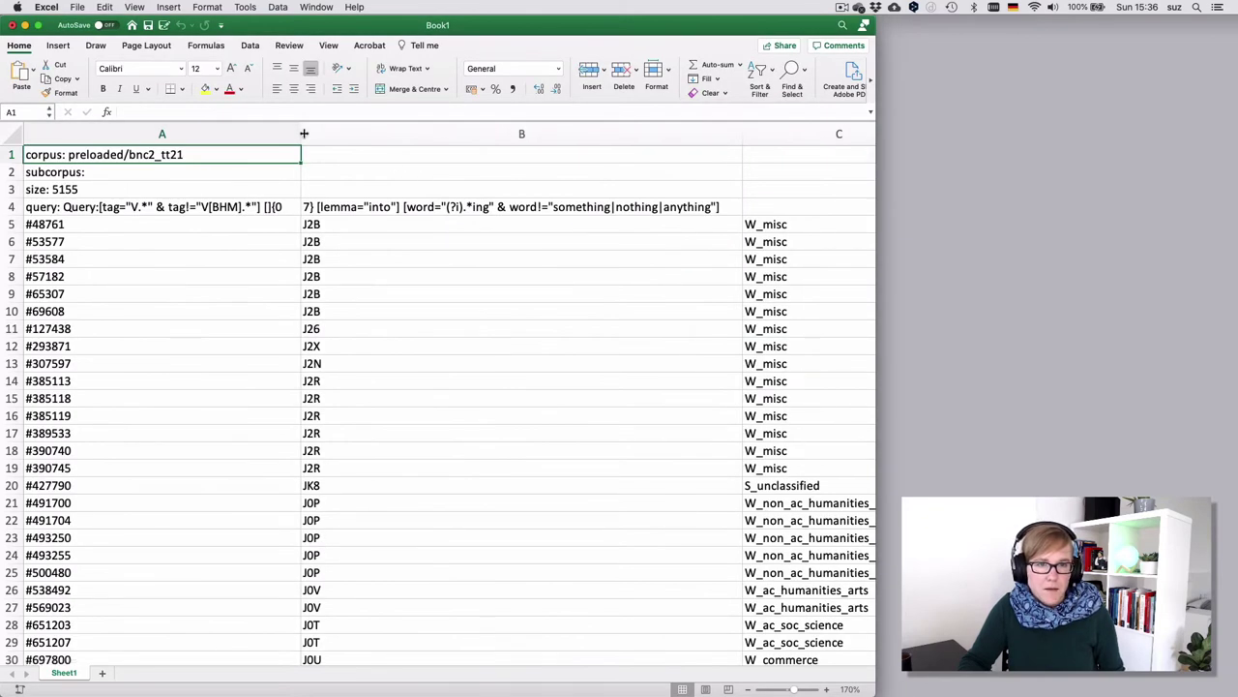
# Narrow columns A and B to fit their contents and select header rows 1–4.
pyautogui.moveTo(301, 134); pyautogui.dragTo(105, 145)
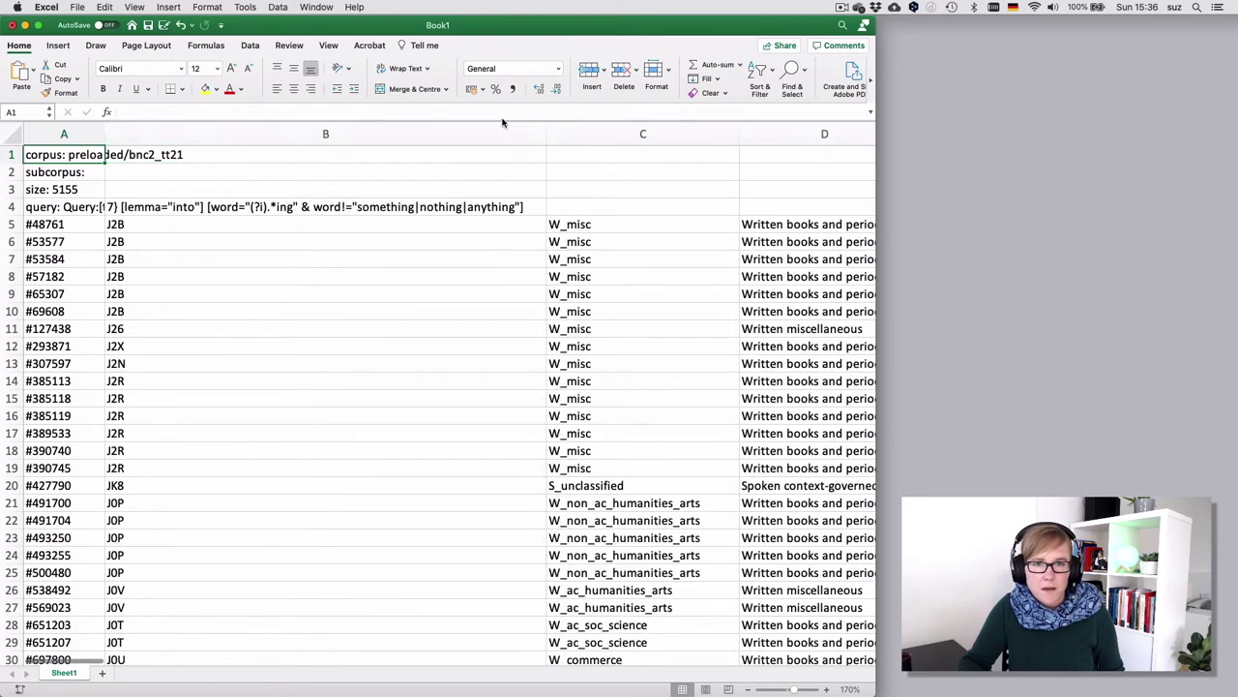
pyautogui.moveTo(542, 133); pyautogui.dragTo(162, 129)
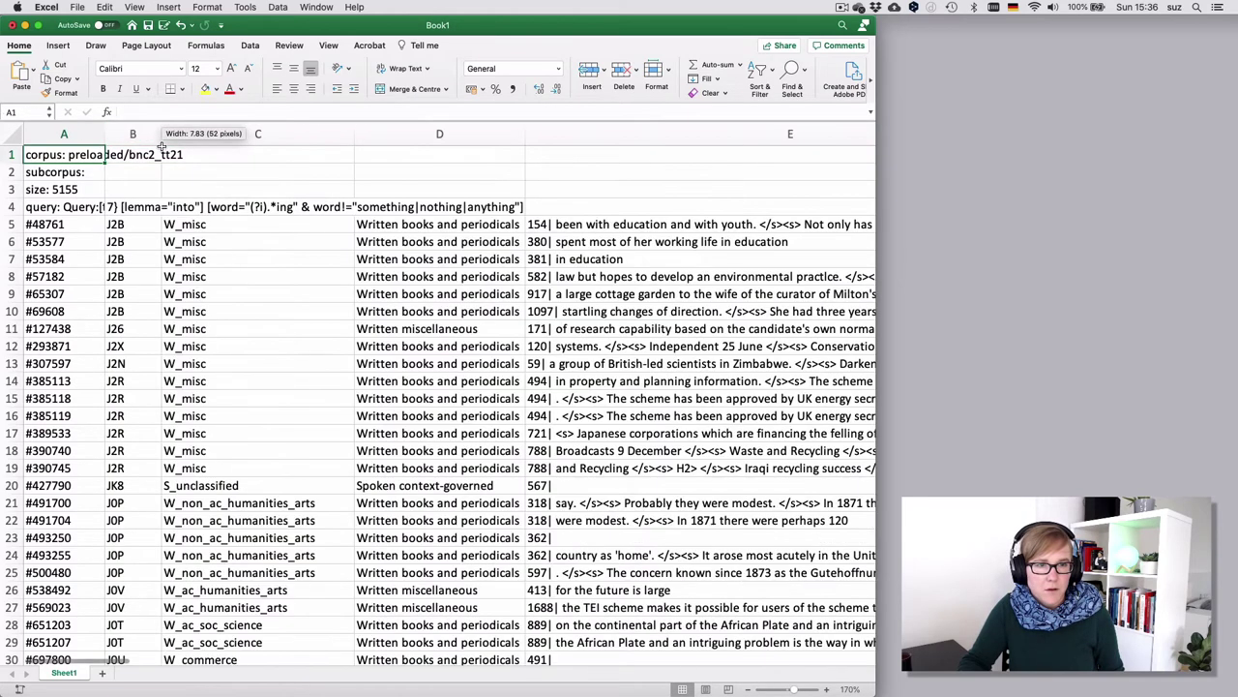
pyautogui.moveTo(12, 155); pyautogui.dragTo(13, 207)
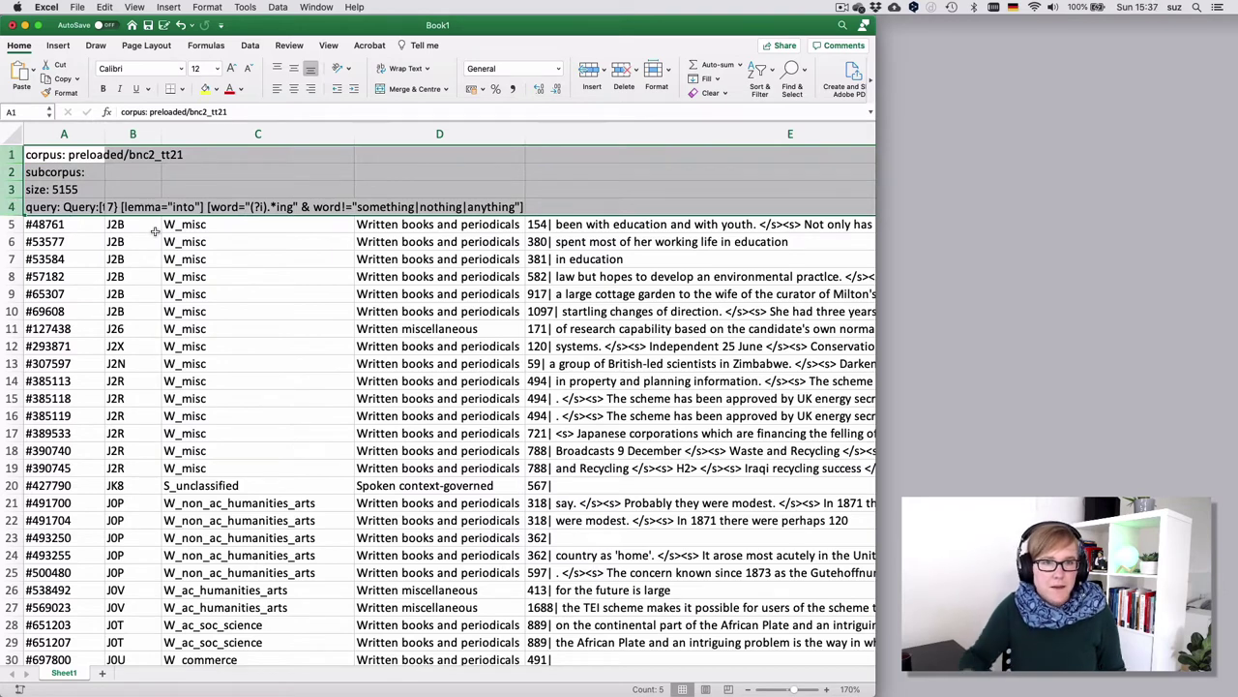
# Inspect cells A5, B5, C5 and D11, then select all of column E.
pyautogui.click(81, 229)
pyautogui.click(125, 230)
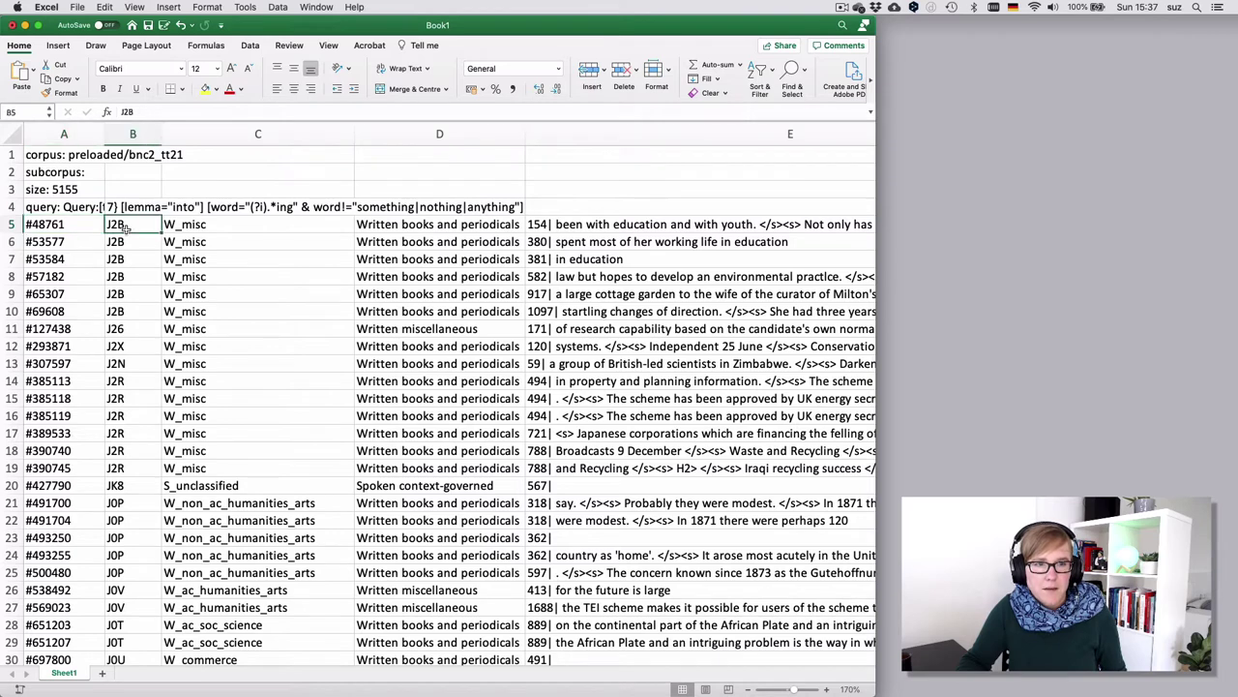
pyautogui.click(206, 230)
pyautogui.keyDown('shift'); pyautogui.click(222, 429); pyautogui.keyUp('shift')
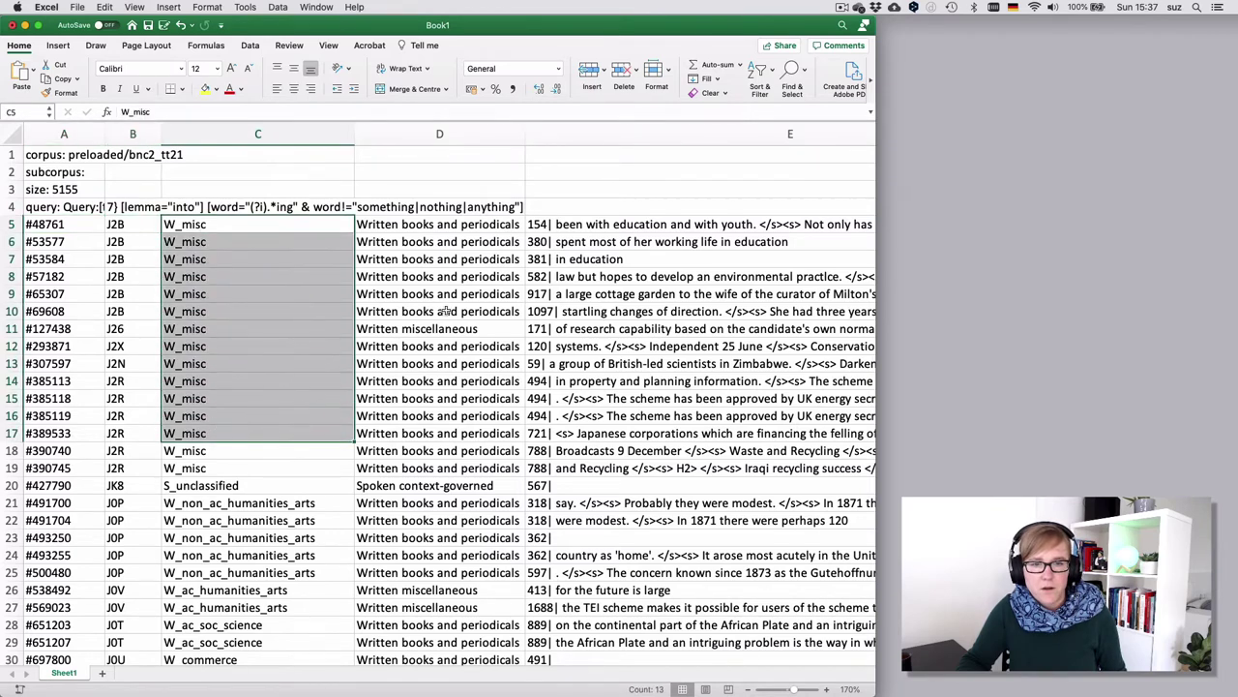
pyautogui.click(449, 323)
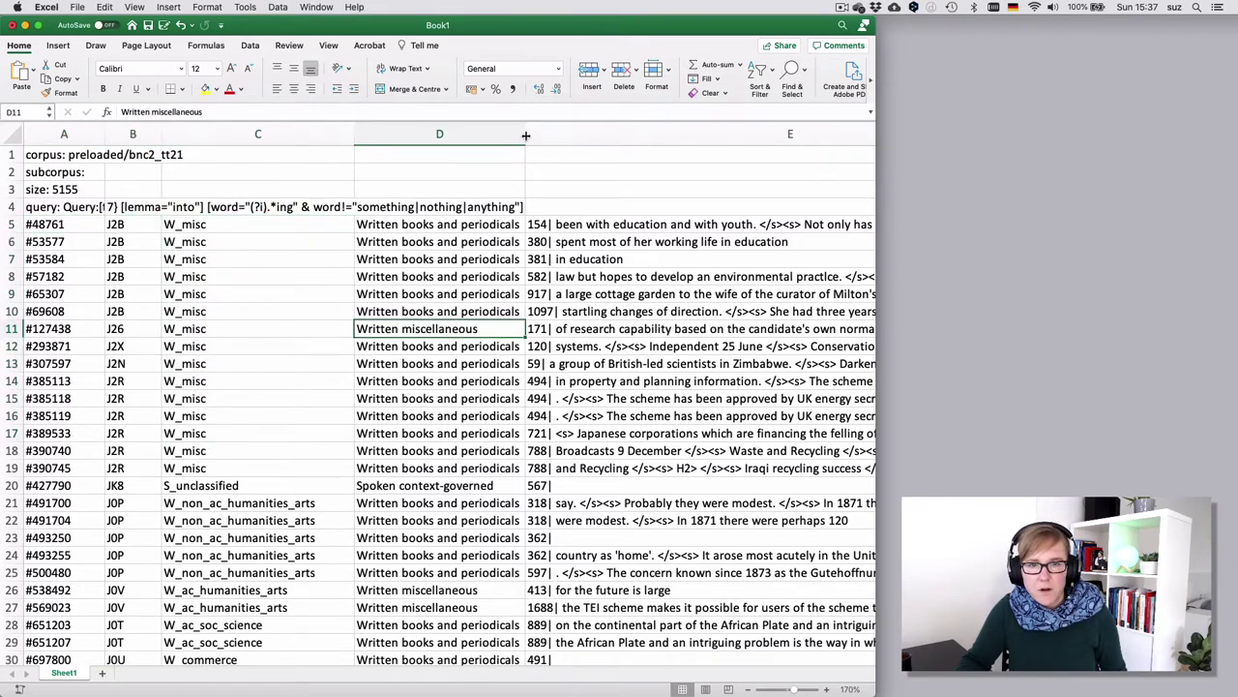
pyautogui.click(659, 130)
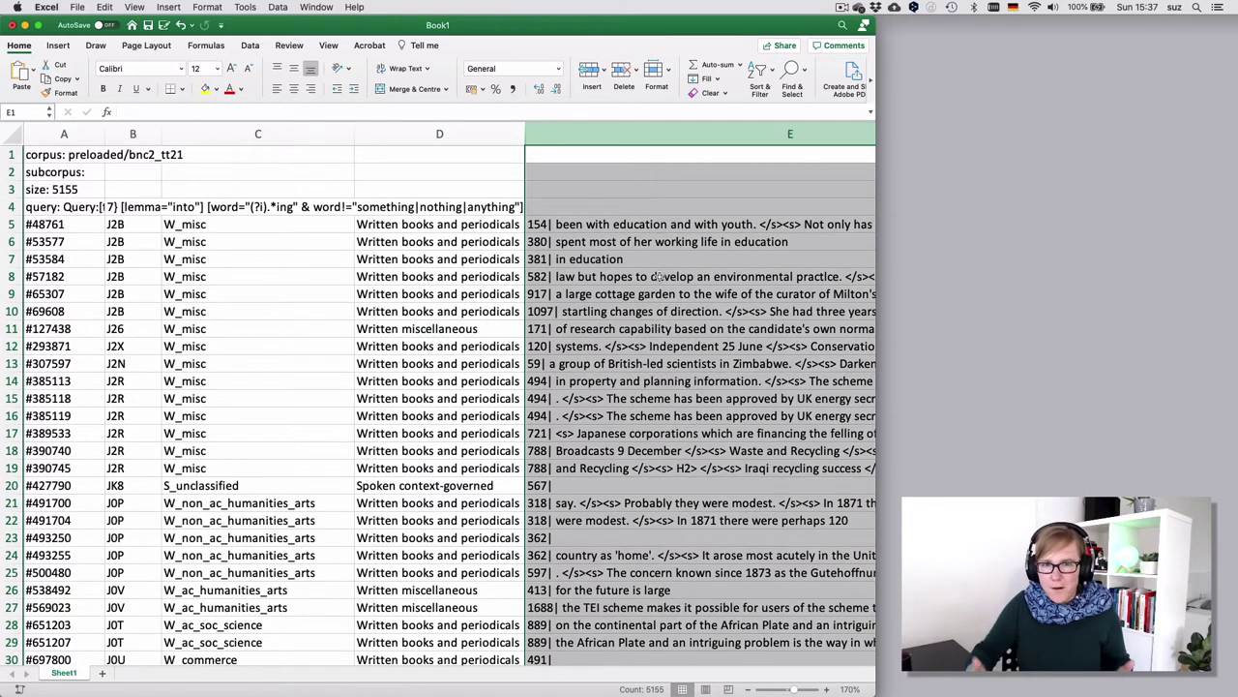
# Narrow column E sharply and zoom out to about 71% to see the spilling text.
pyautogui.hscroll(10, 659, 292)
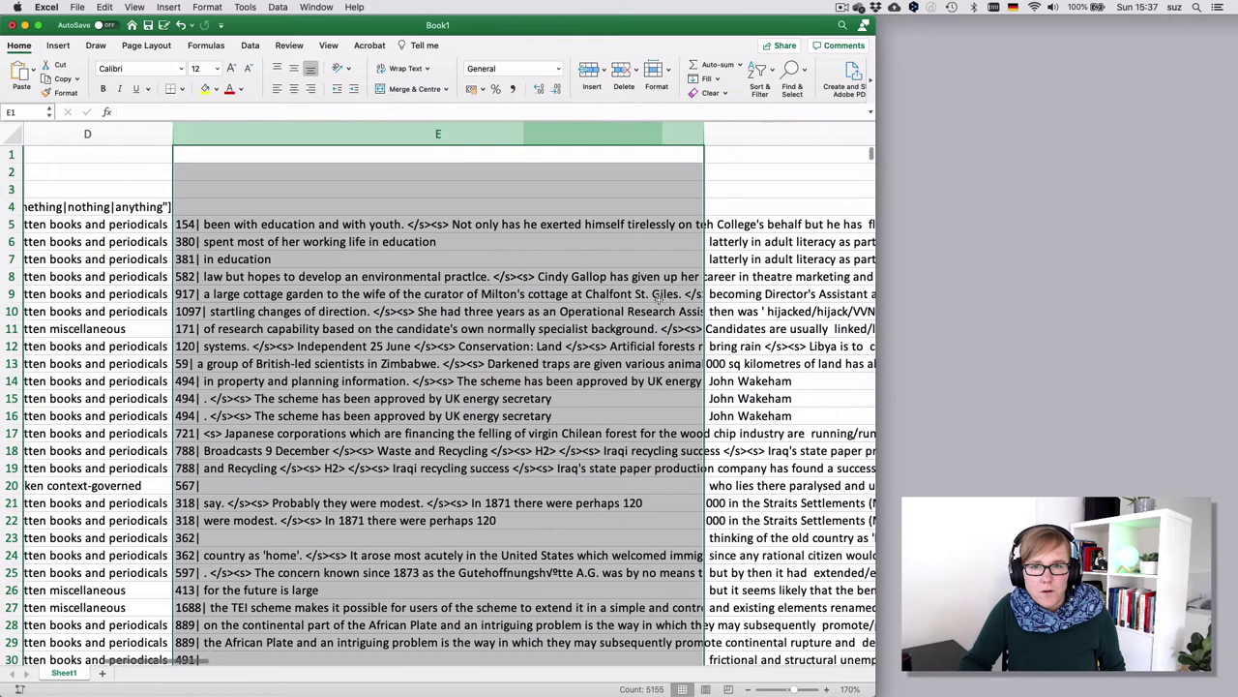
pyautogui.hscroll(2, 657, 296)
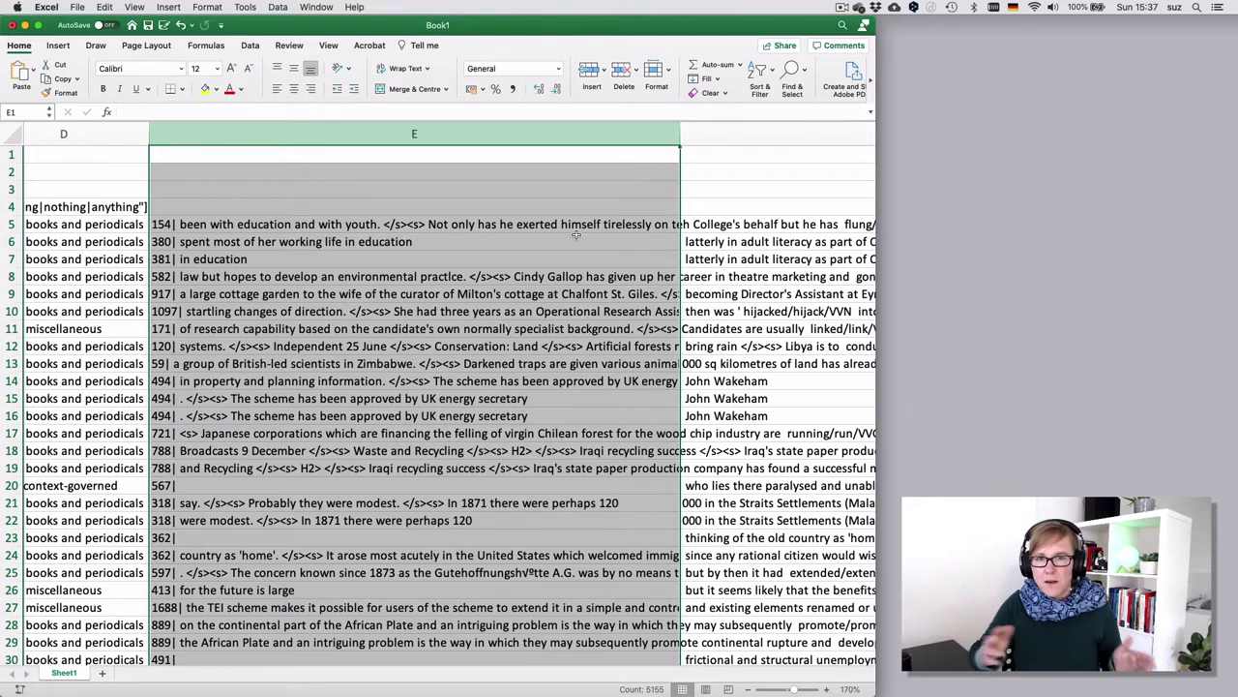
pyautogui.moveTo(680, 138); pyautogui.dragTo(473, 179)
pyautogui.moveTo(474, 132); pyautogui.dragTo(386, 135)
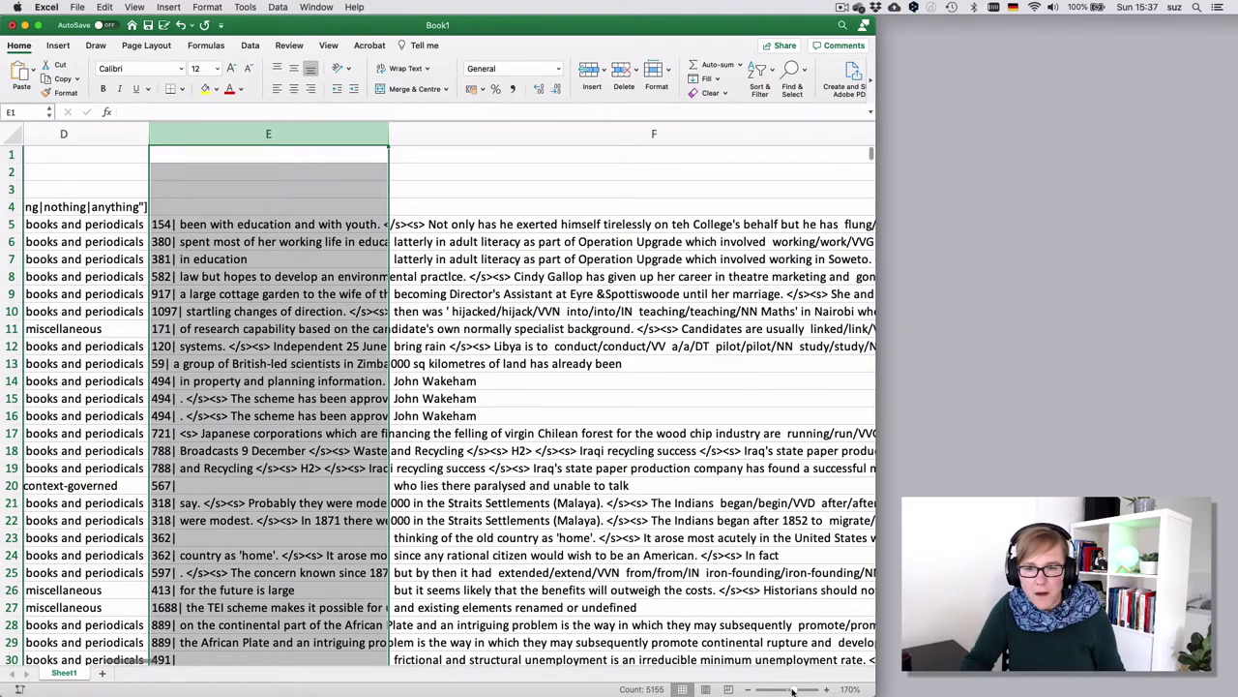
pyautogui.moveTo(792, 689); pyautogui.dragTo(771, 691)
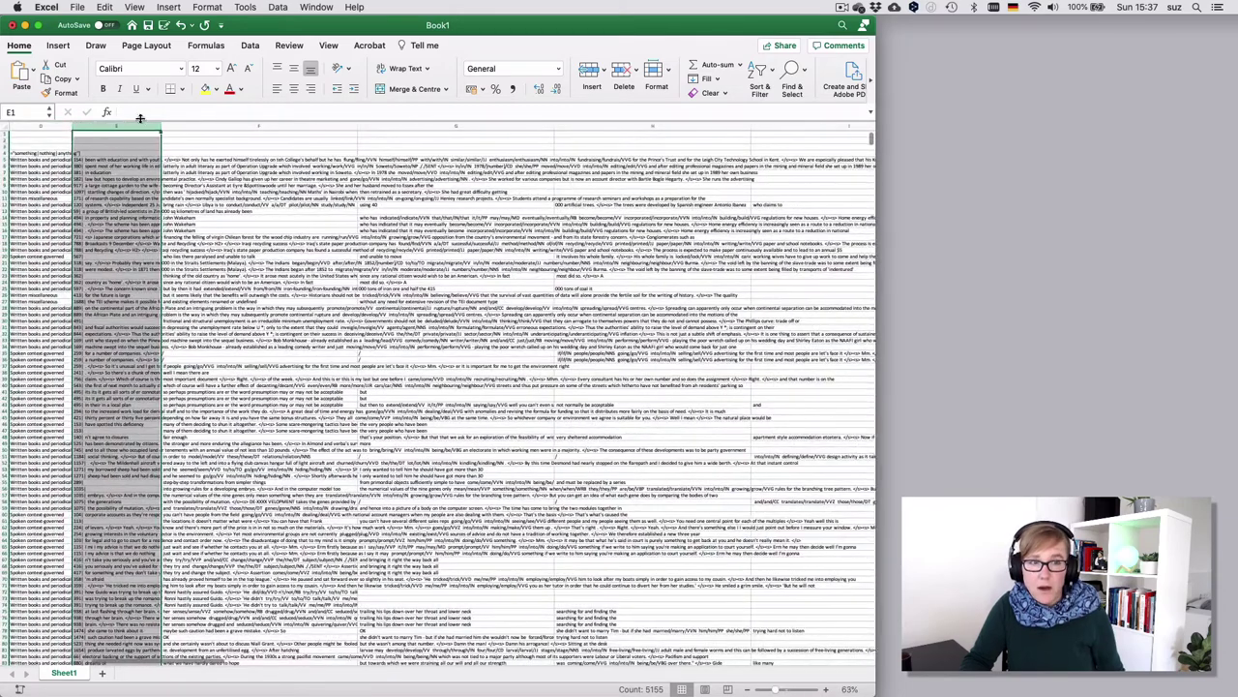
pyautogui.moveTo(133, 122); pyautogui.dragTo(586, 136)
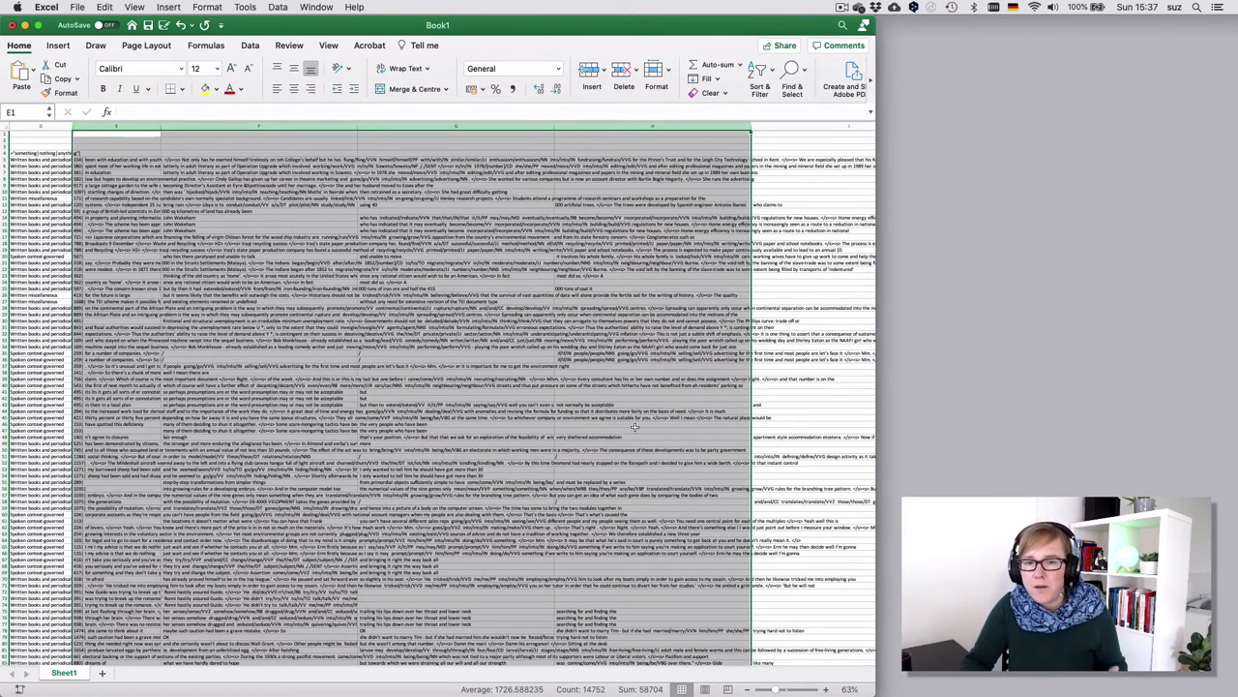
pyautogui.click(781, 689)
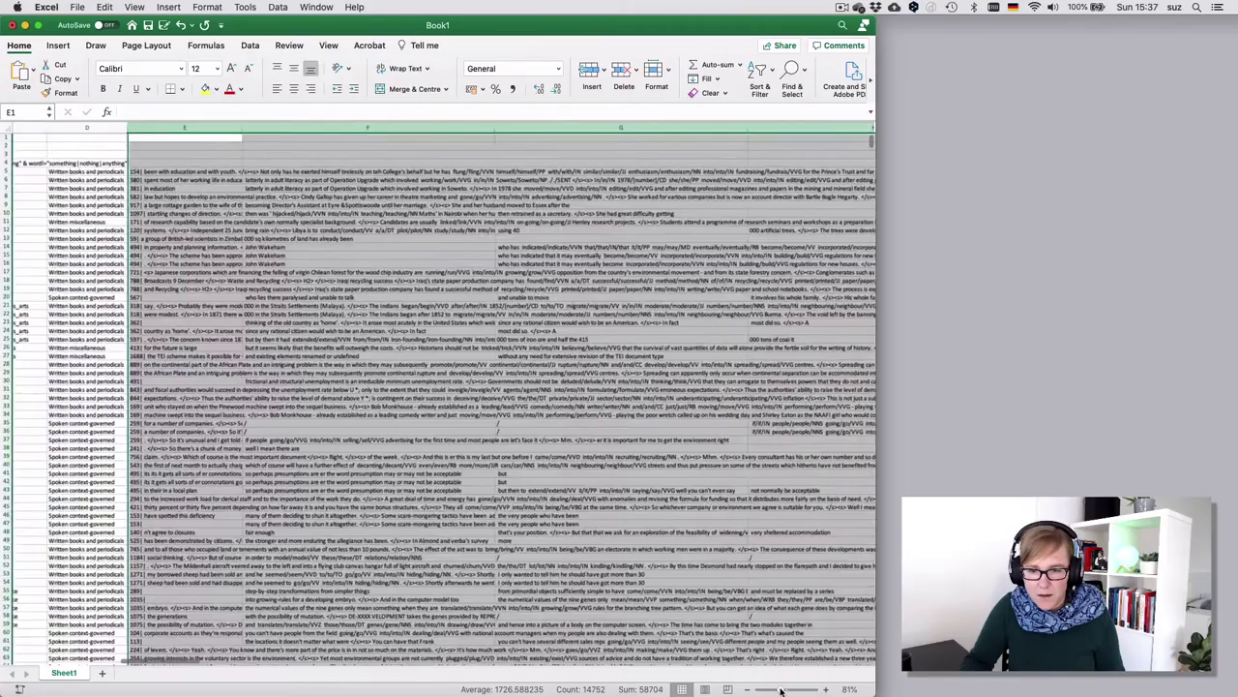
pyautogui.moveTo(781, 689); pyautogui.dragTo(794, 689)
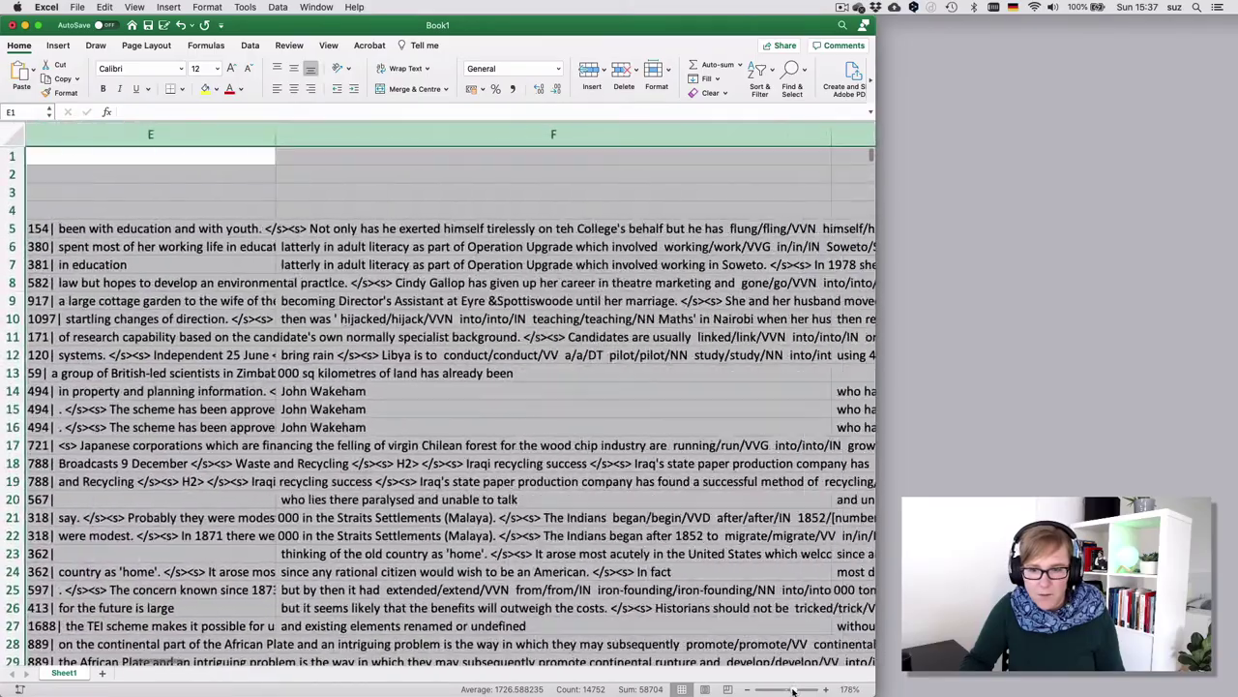
pyautogui.click(607, 553)
pyautogui.hscroll(-3, 606, 522)
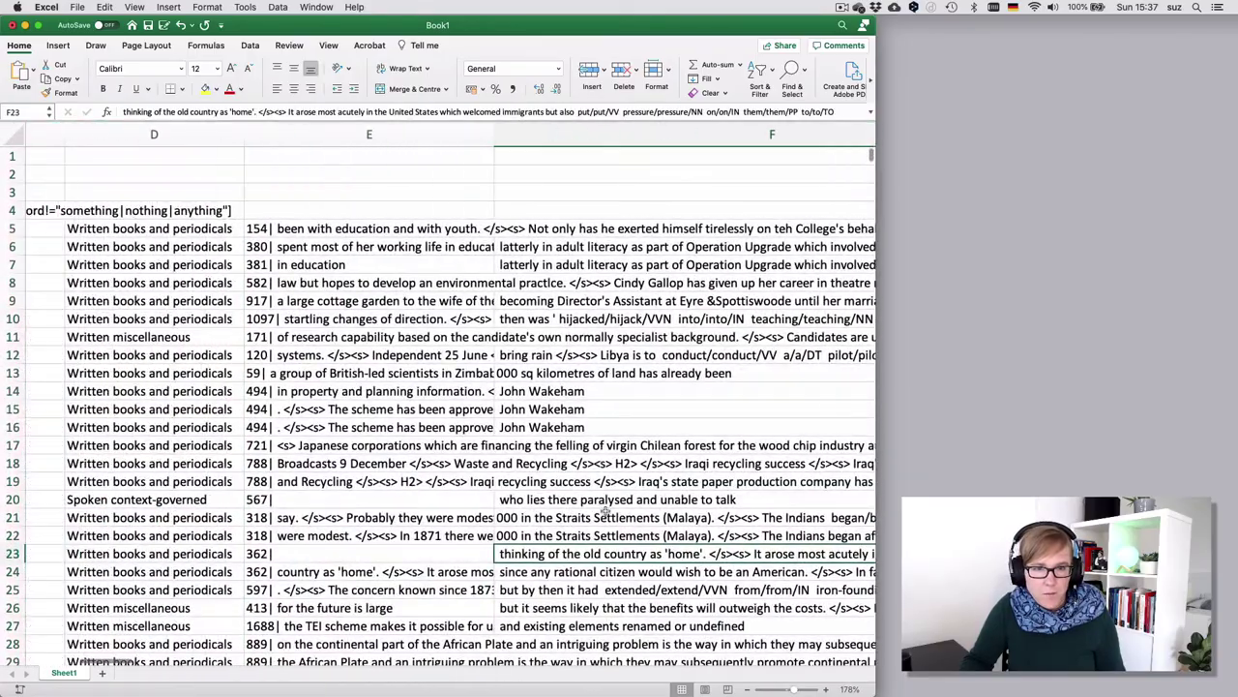
pyautogui.click(367, 318)
pyautogui.click(329, 264)
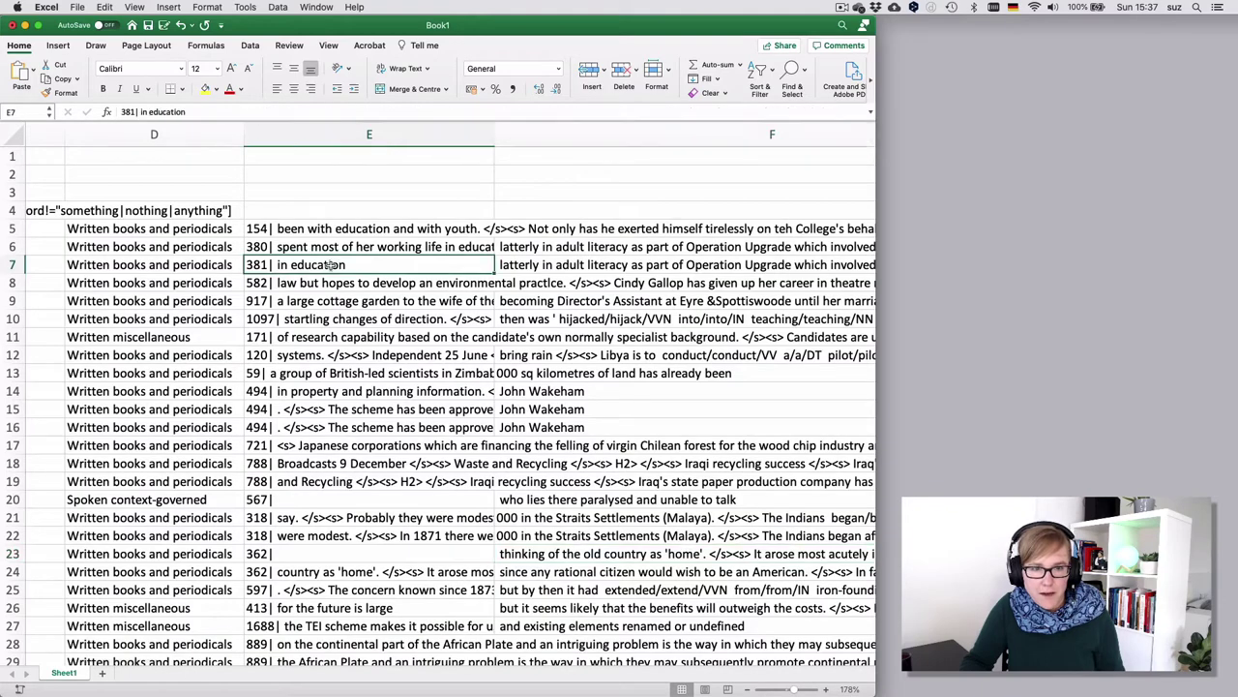
pyautogui.hscroll(-1, 304, 264)
pyautogui.hscroll(-3, 290, 263)
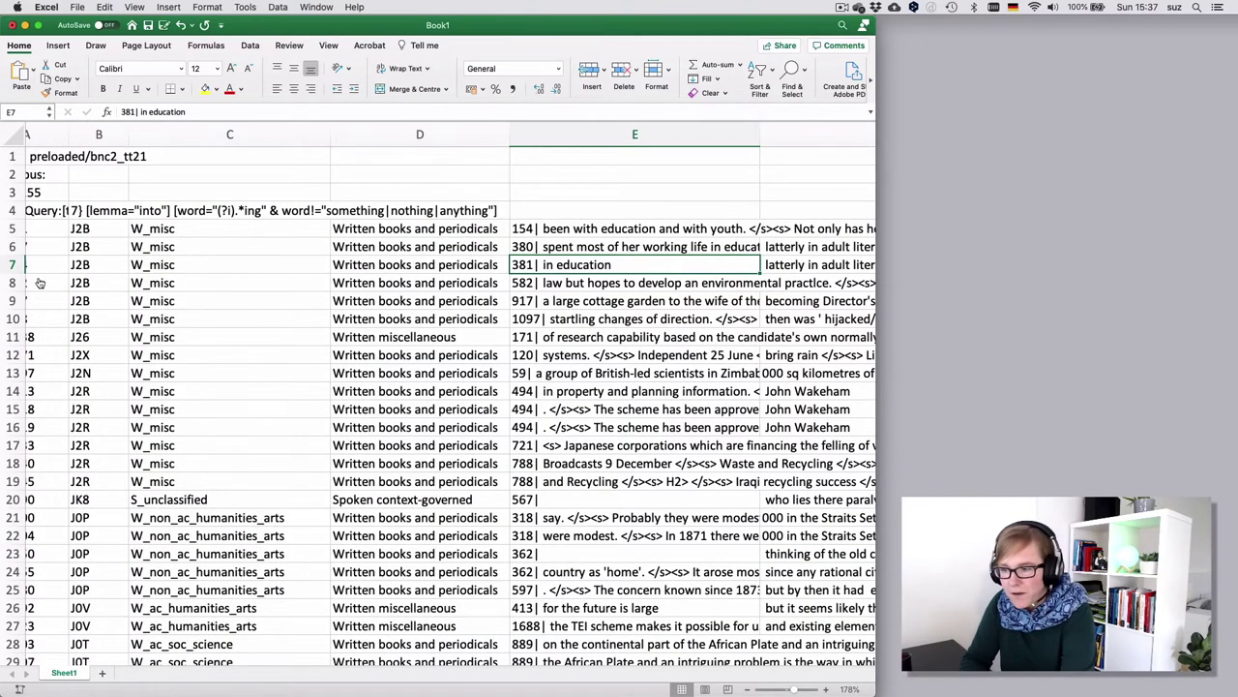
pyautogui.press('super+Tab')
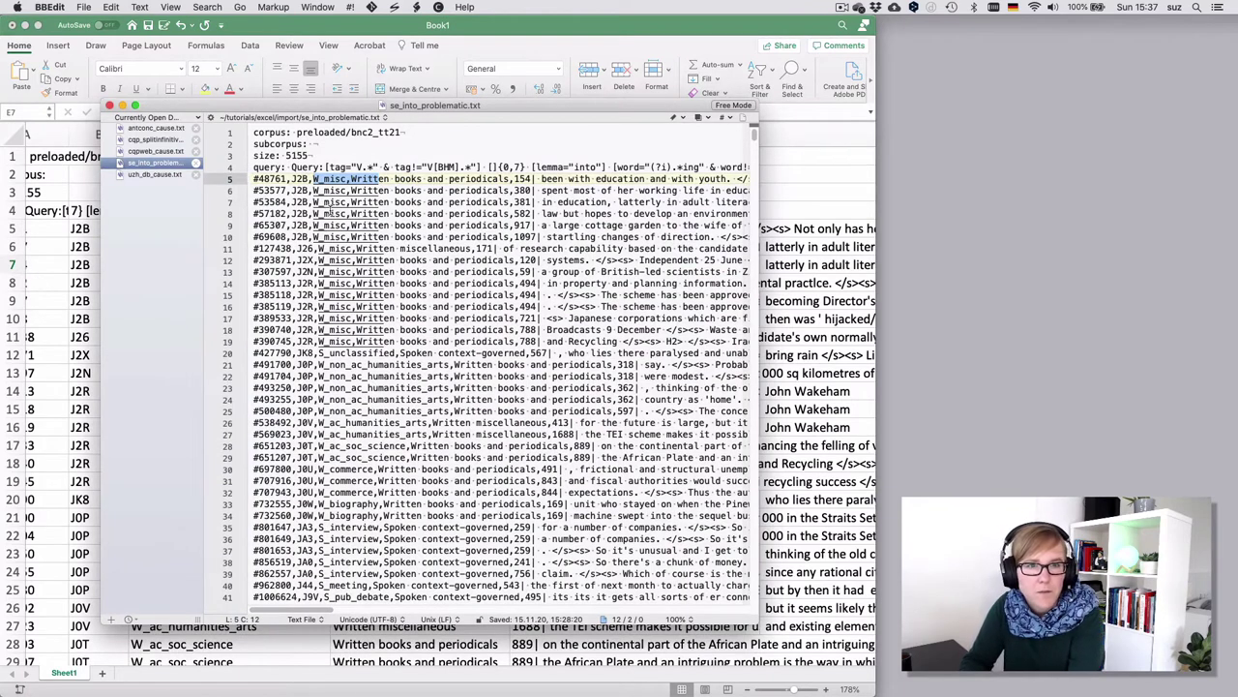
pyautogui.tripleClick(273, 202)
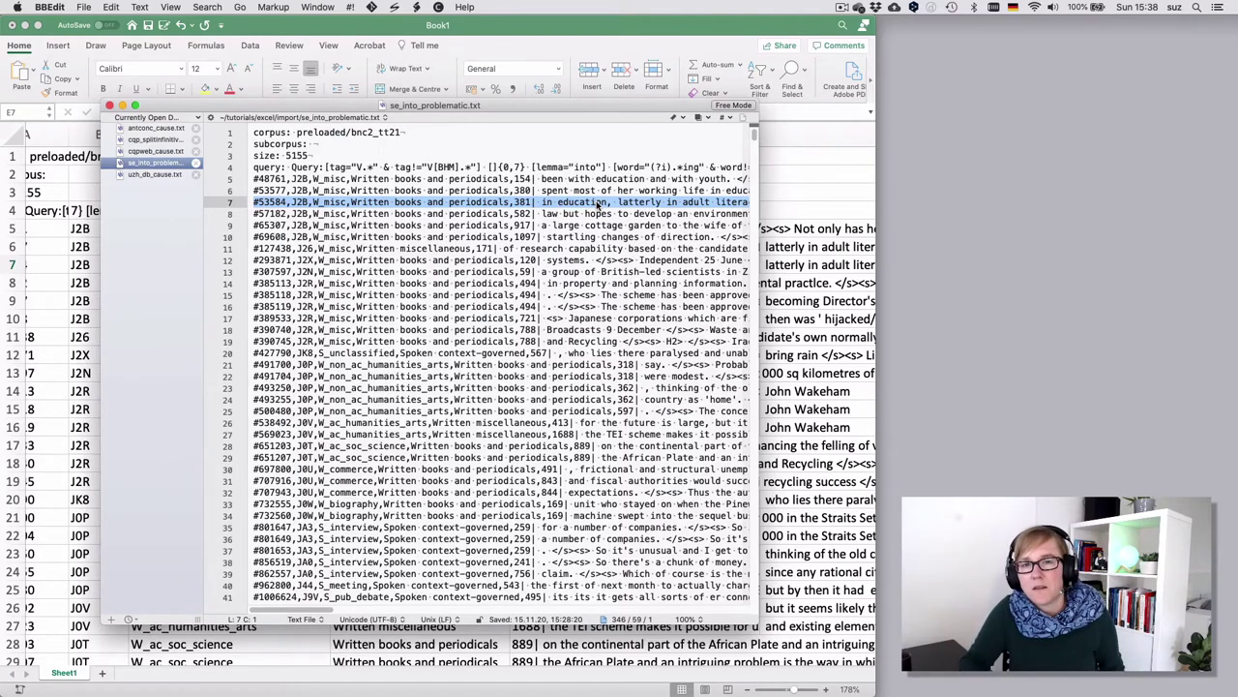
pyautogui.click(600, 203)
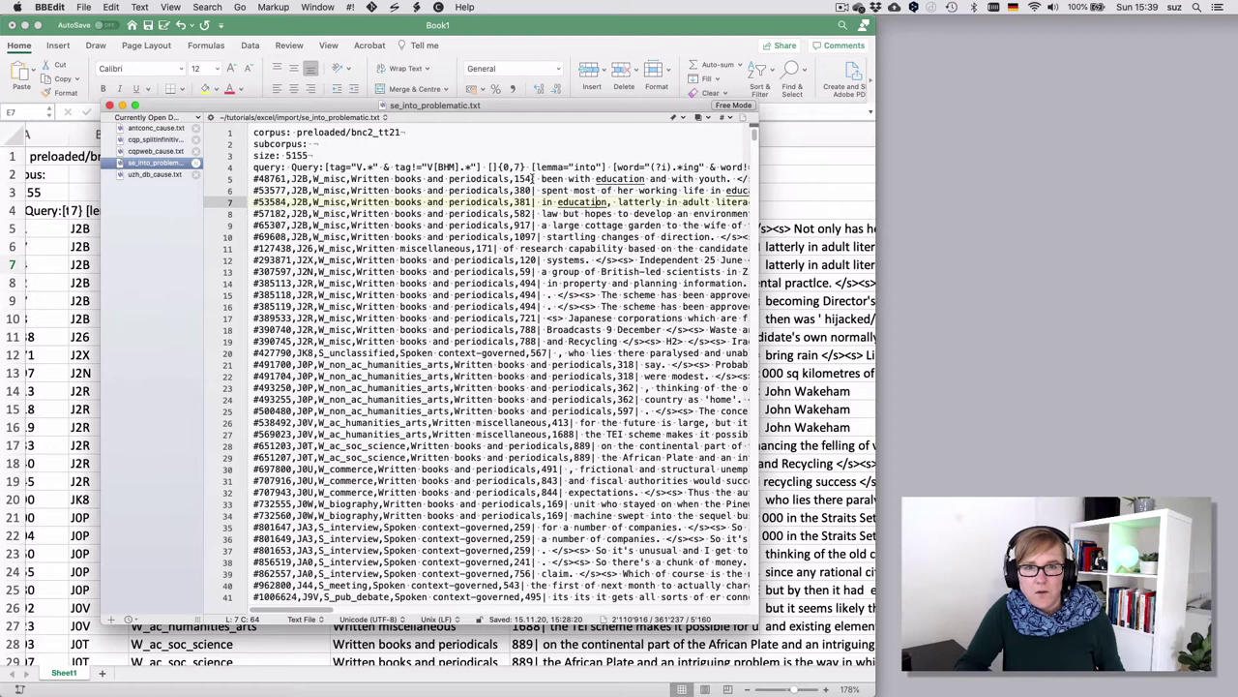
pyautogui.click(535, 179)
pyautogui.click(535, 189)
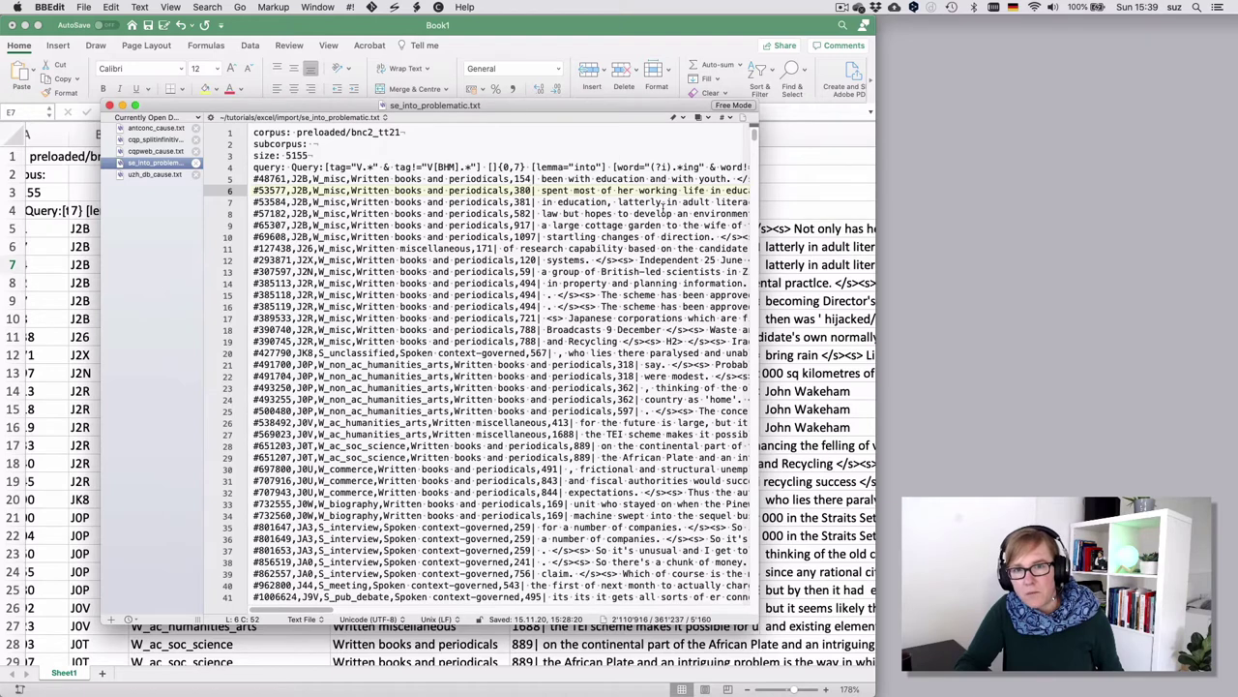
pyautogui.click(487, 50)
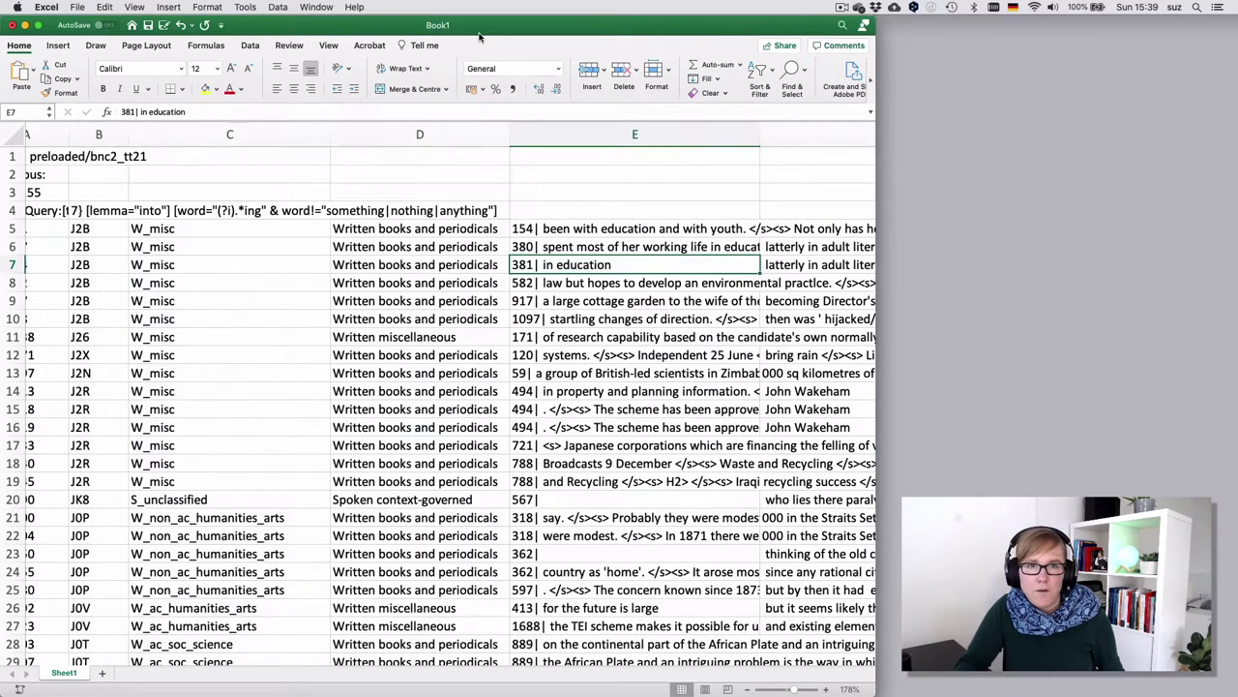
# Switch to the empty Book2 workbook.
pyautogui.click(317, 7)
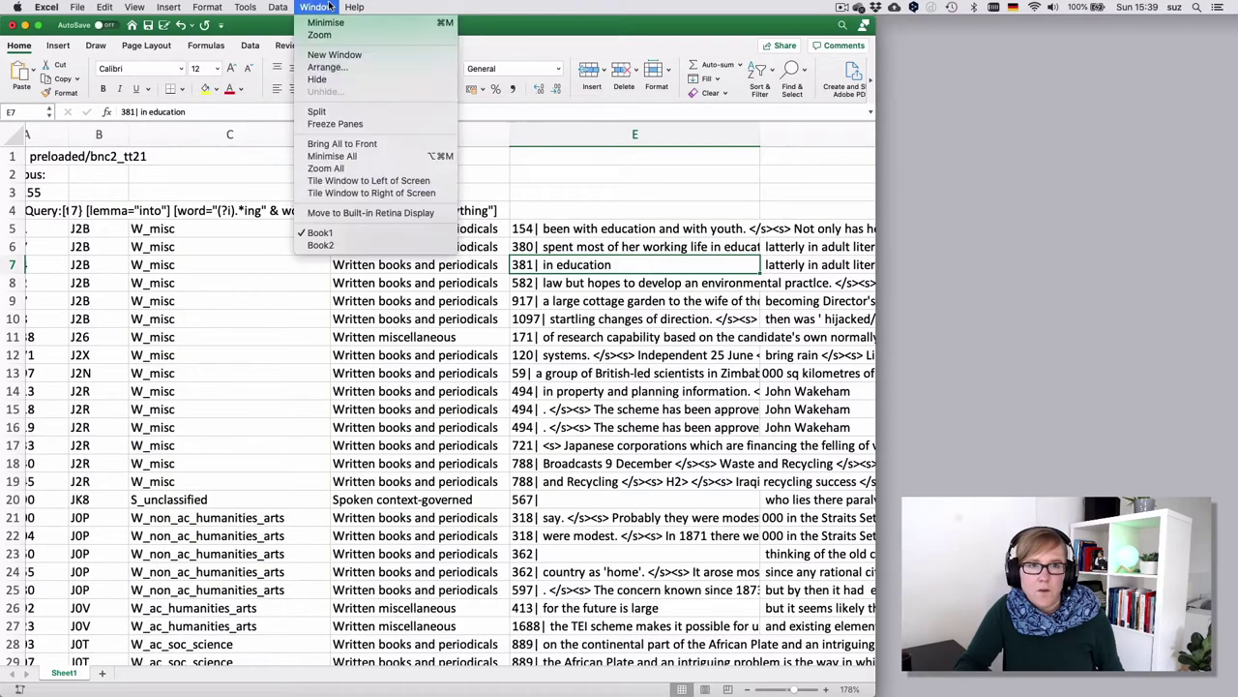
pyautogui.click(350, 246)
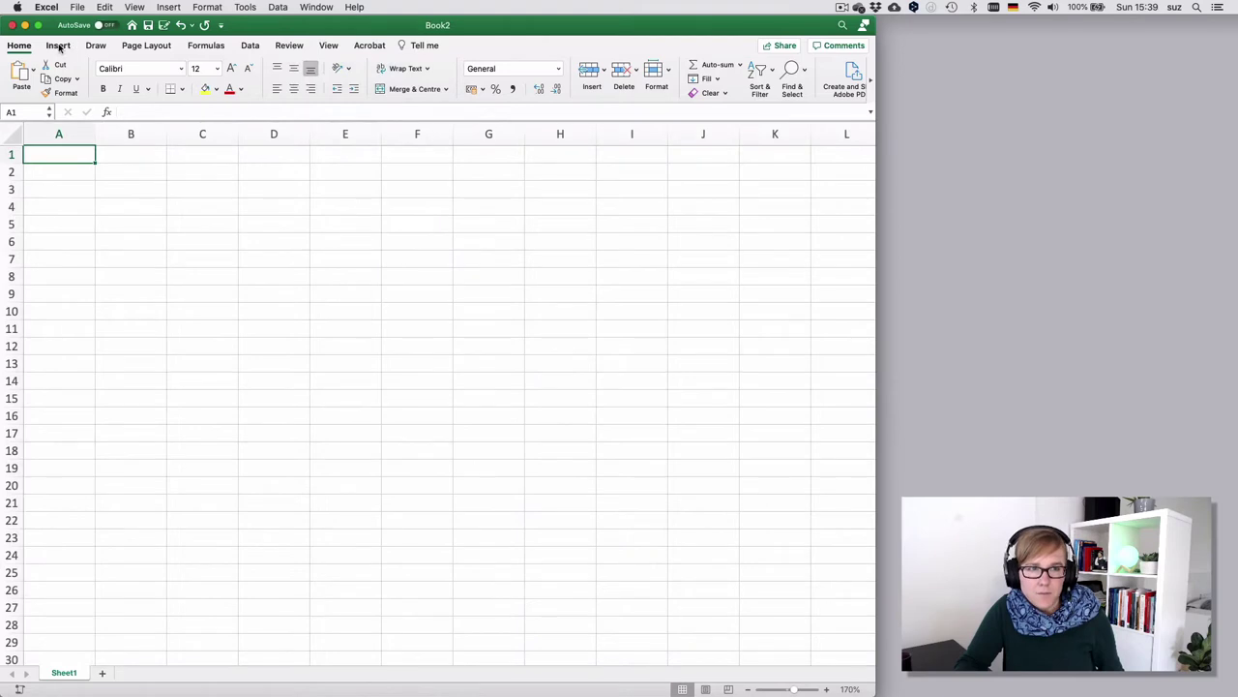
pyautogui.click(58, 46)
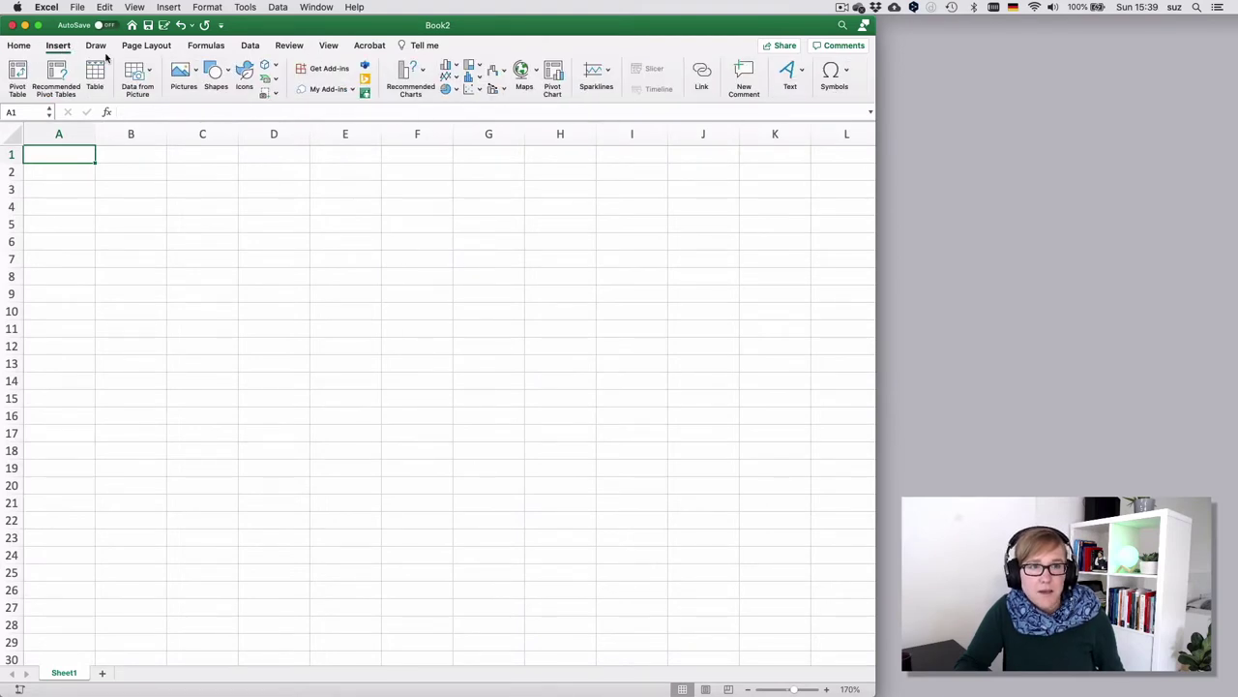
pyautogui.click(21, 45)
# Start a text-file import into Book2 and load se_into_problematic.txt.
pyautogui.click(78, 7)
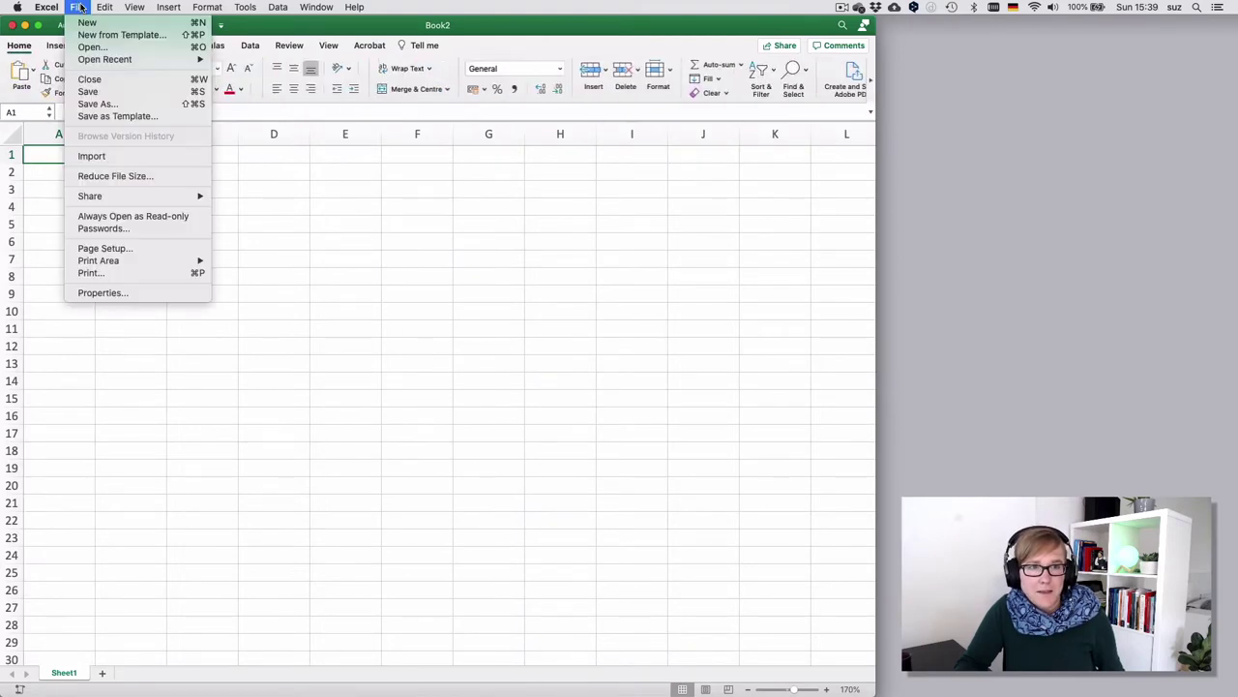
pyautogui.click(107, 158)
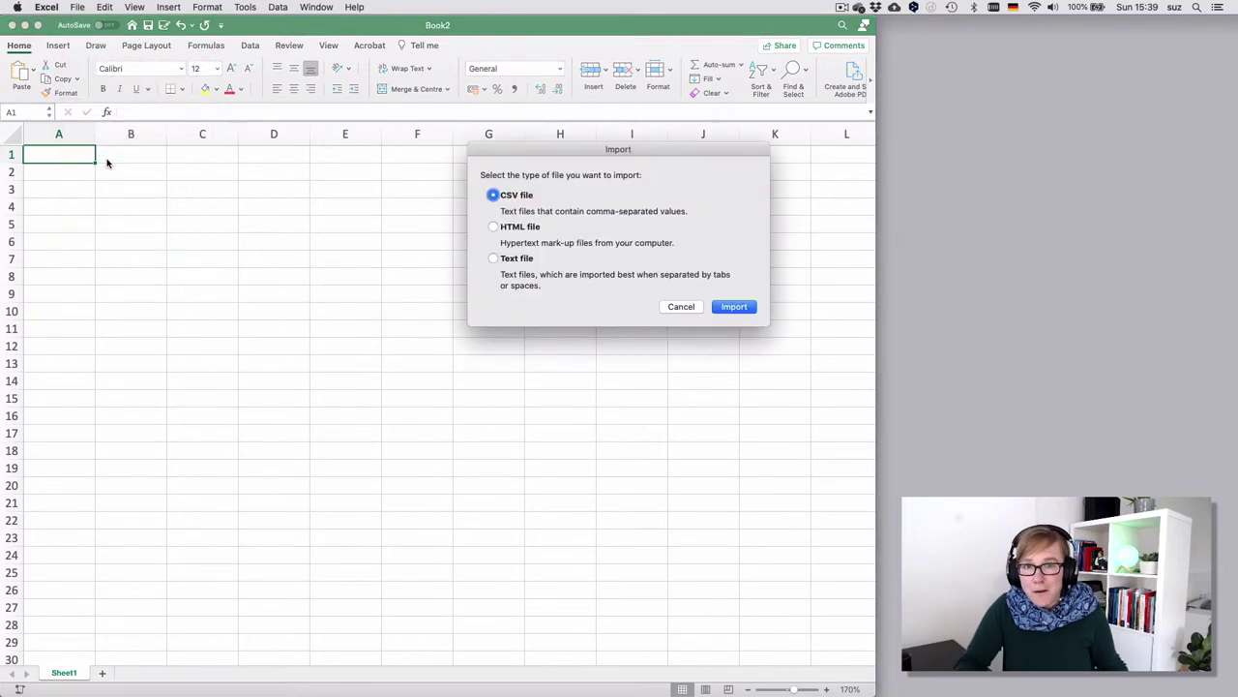
pyautogui.click(494, 259)
pyautogui.click(723, 307)
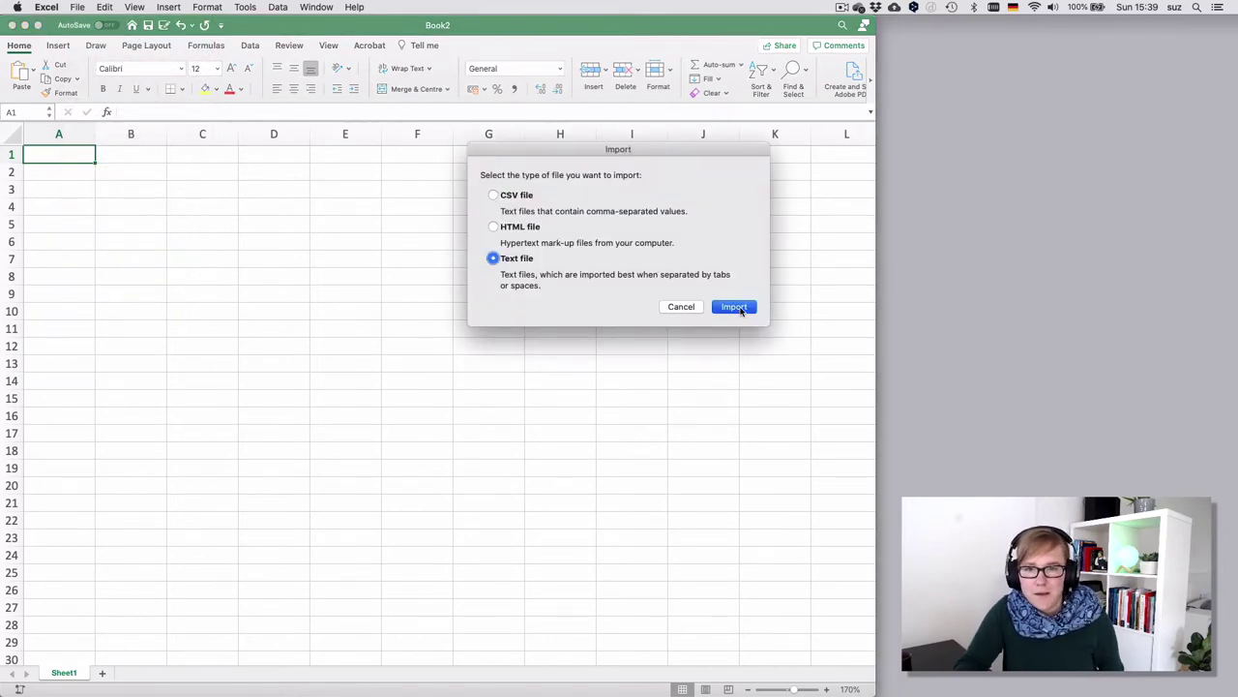
pyautogui.click(515, 182)
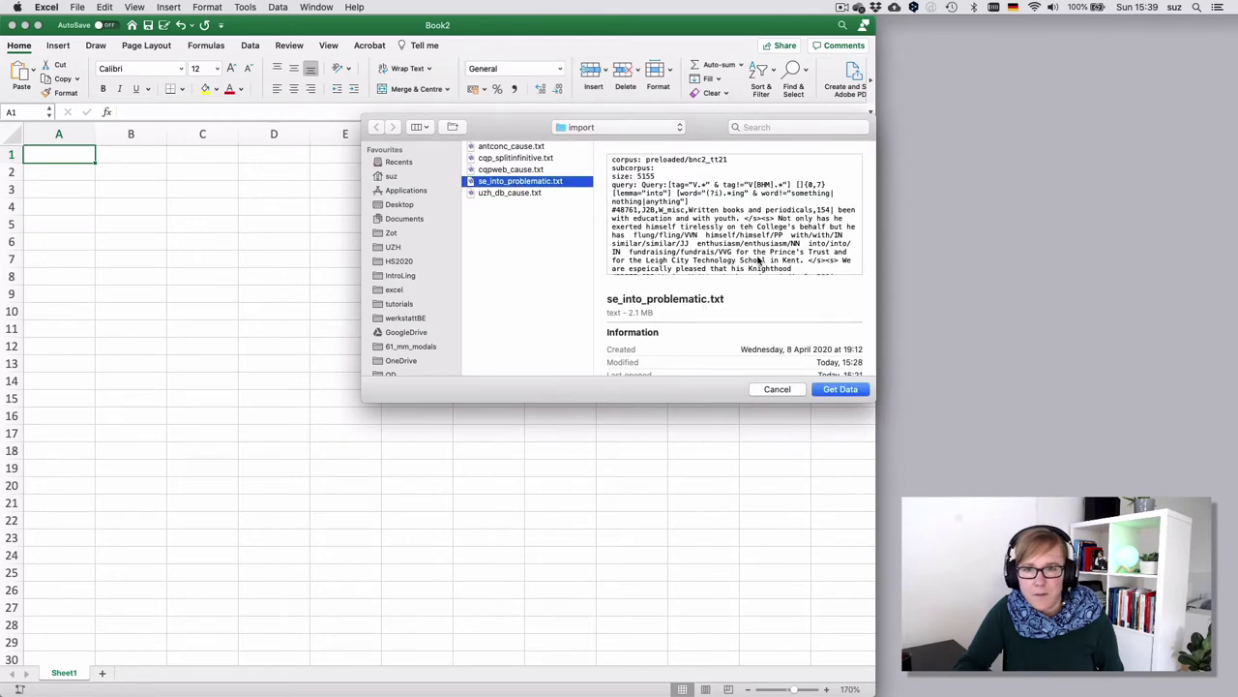
pyautogui.click(841, 390)
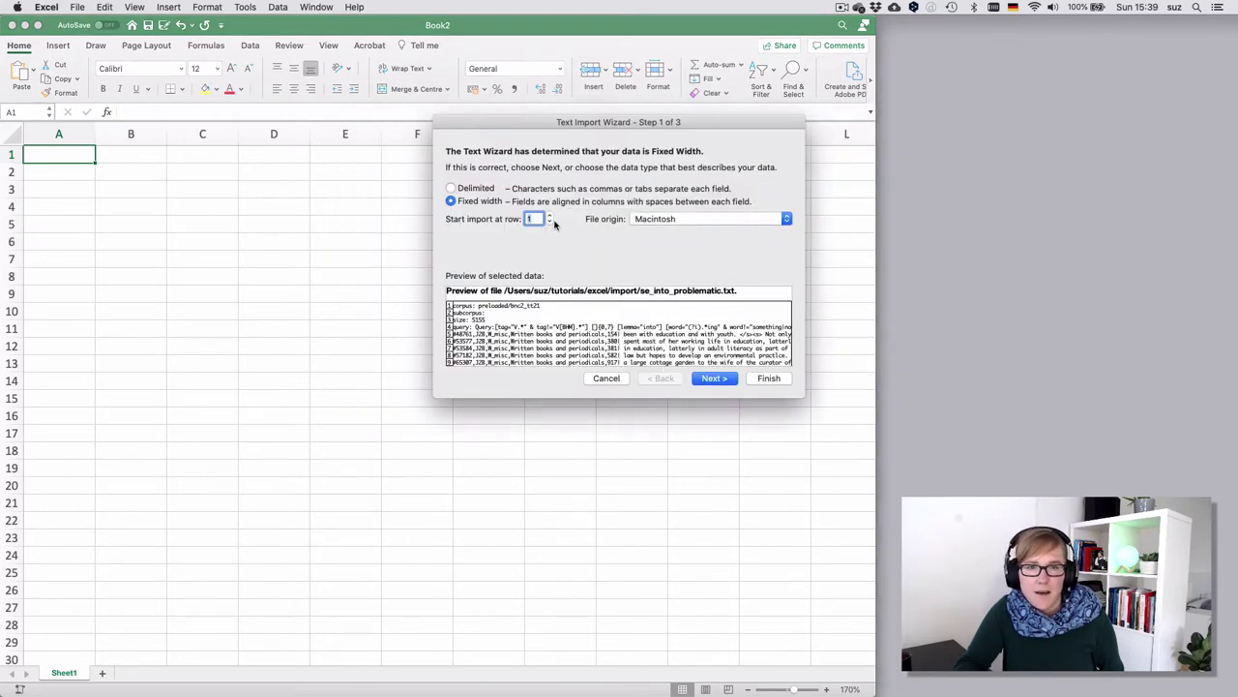
# Import it as delimited on | instead of Tab, no text qualifier, placed at A1.
pyautogui.click(487, 190)
pyautogui.click(716, 378)
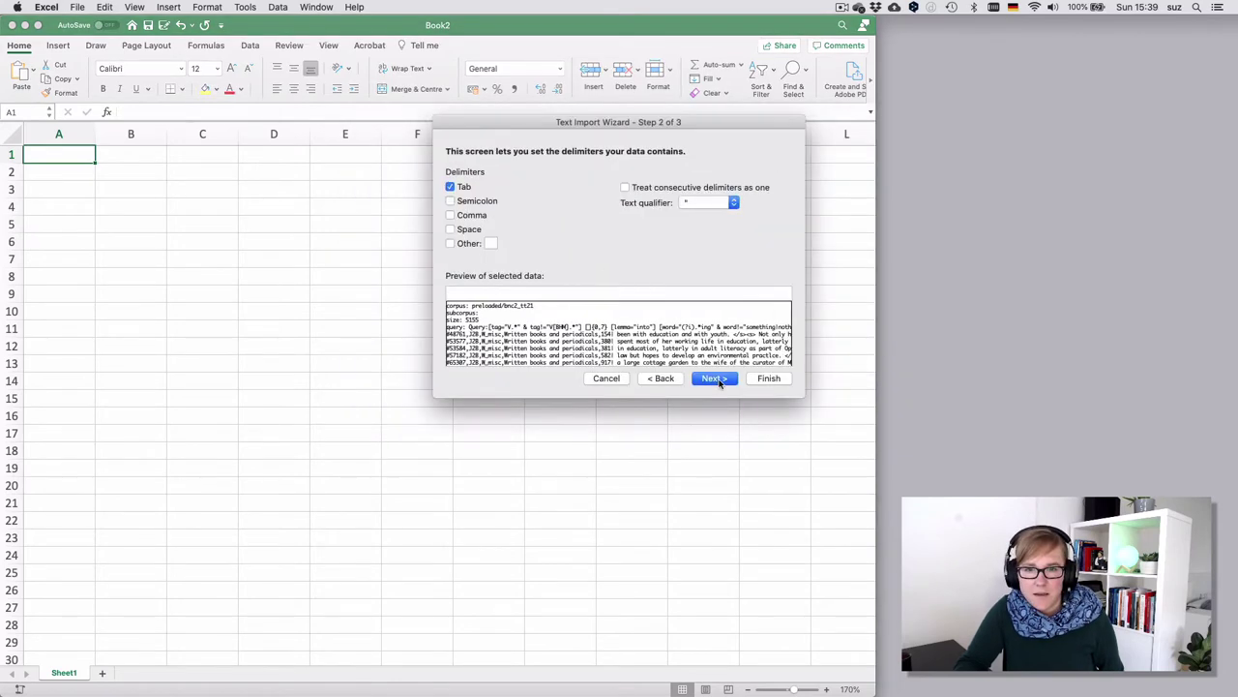
pyautogui.click(450, 186)
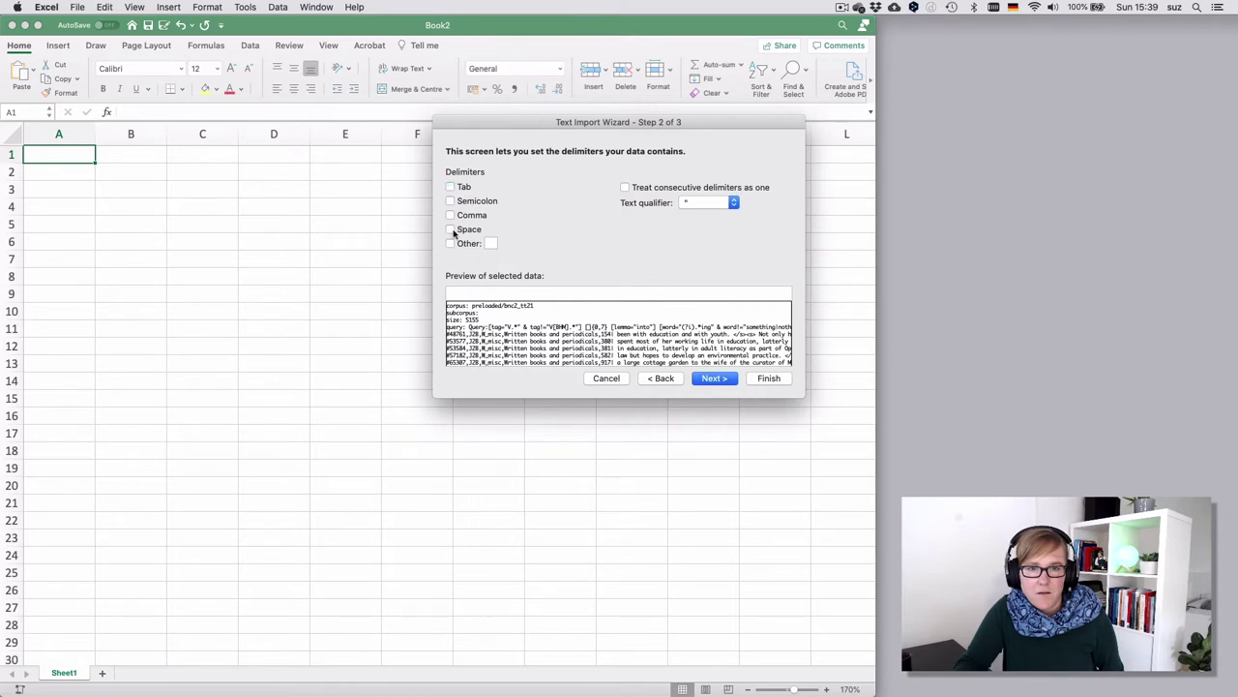
pyautogui.click(450, 243)
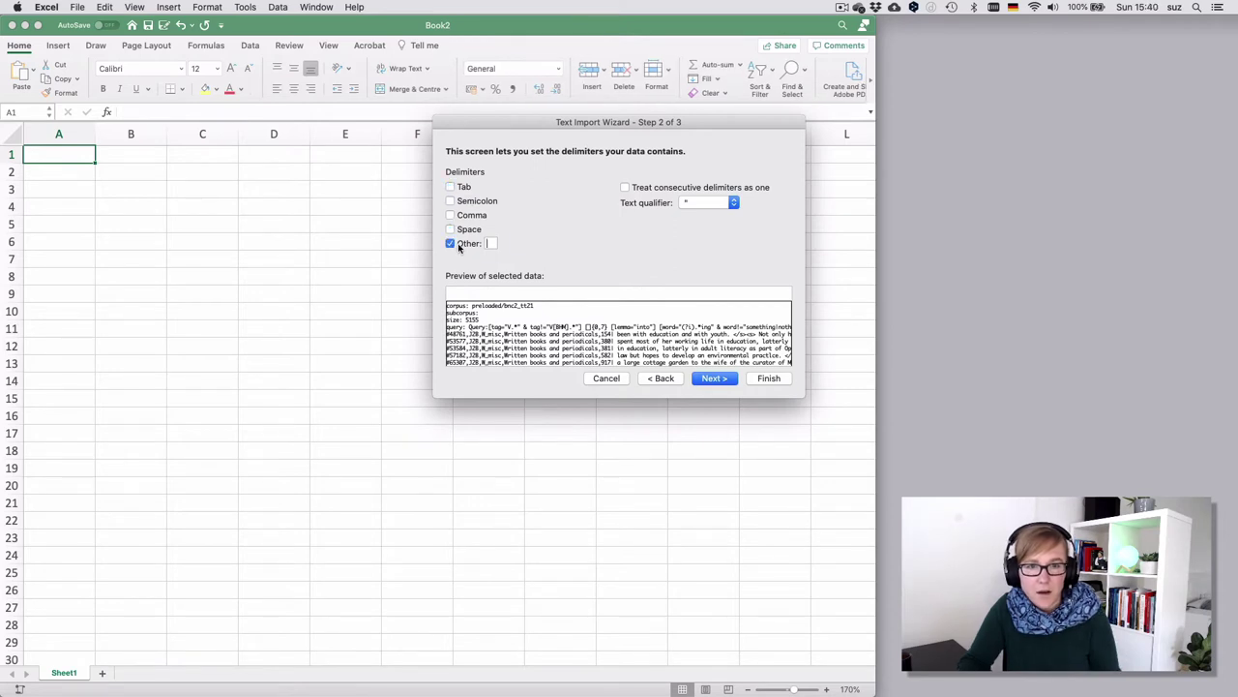
pyautogui.write('|')
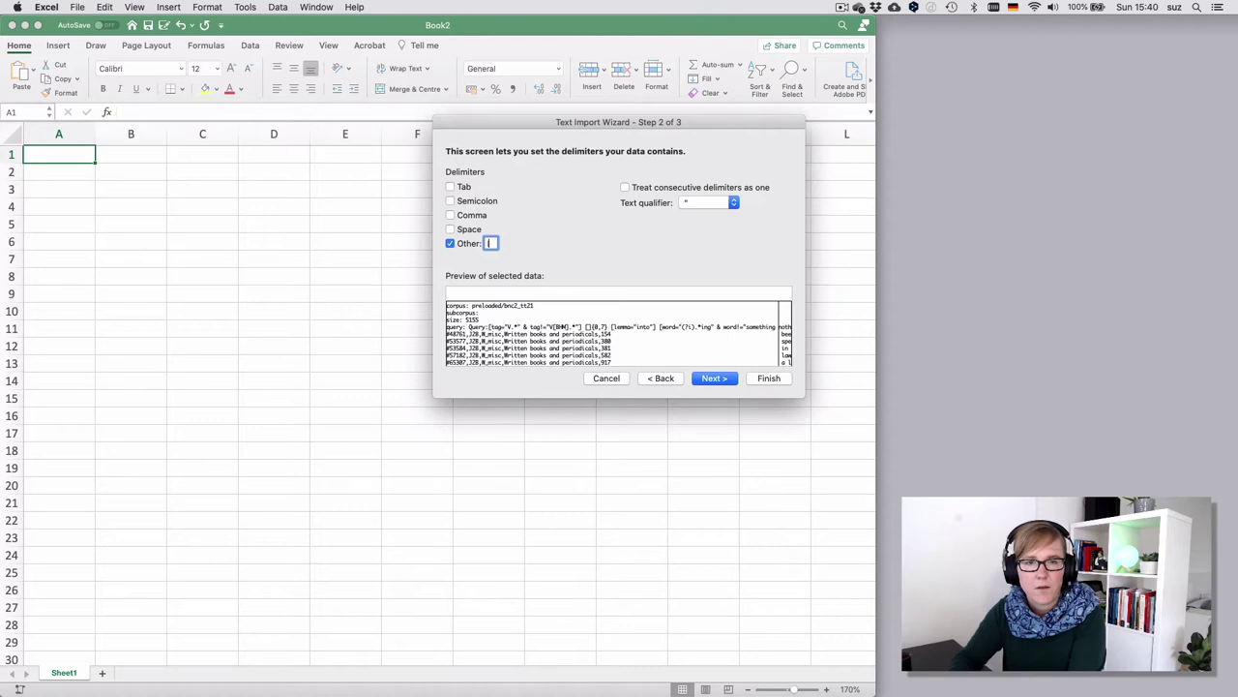
pyautogui.click(688, 204)
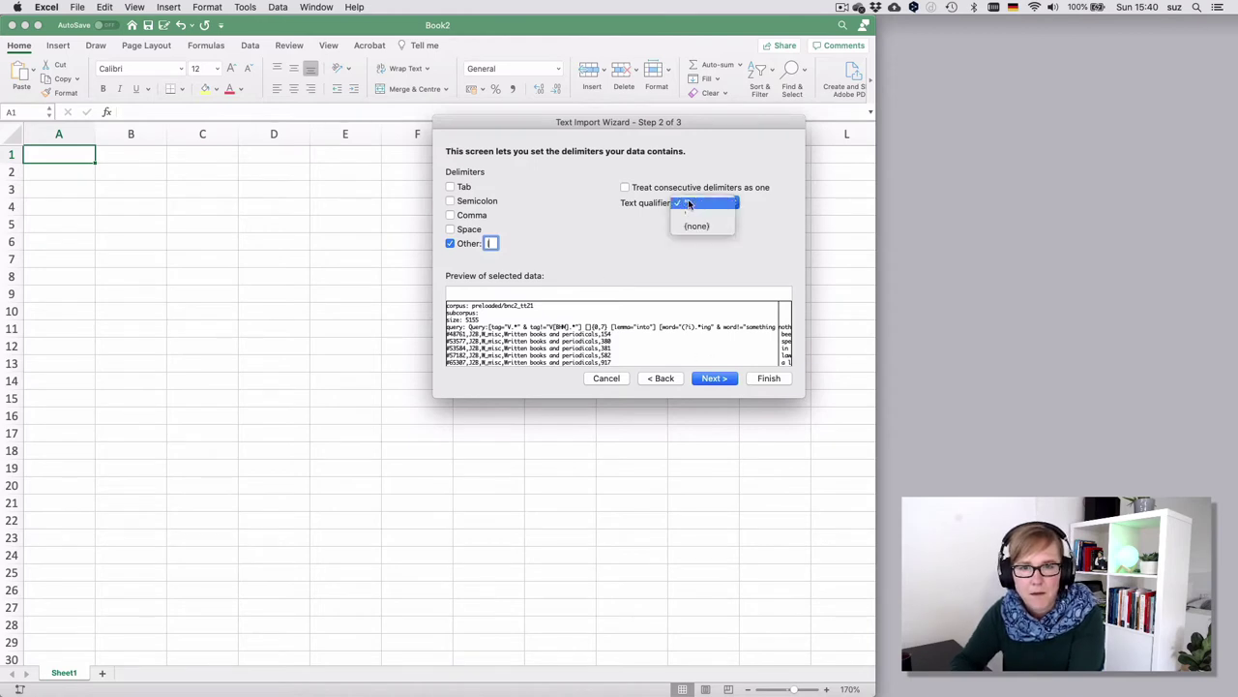
pyautogui.click(692, 228)
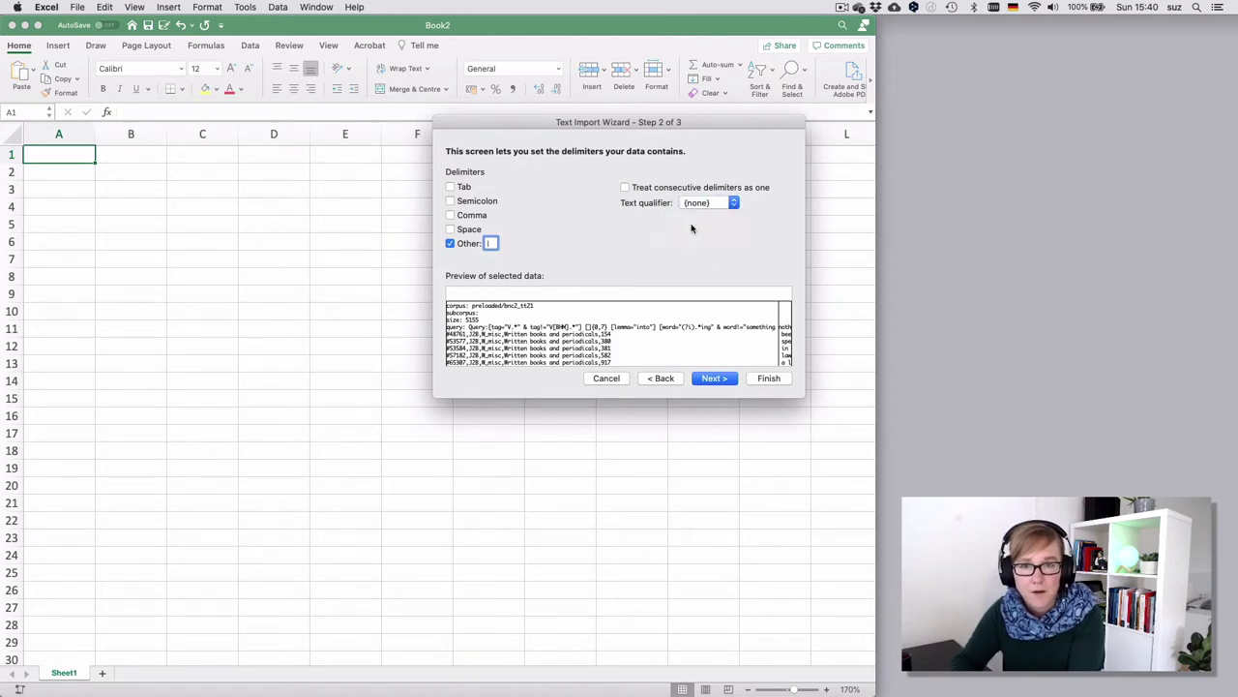
pyautogui.click(712, 378)
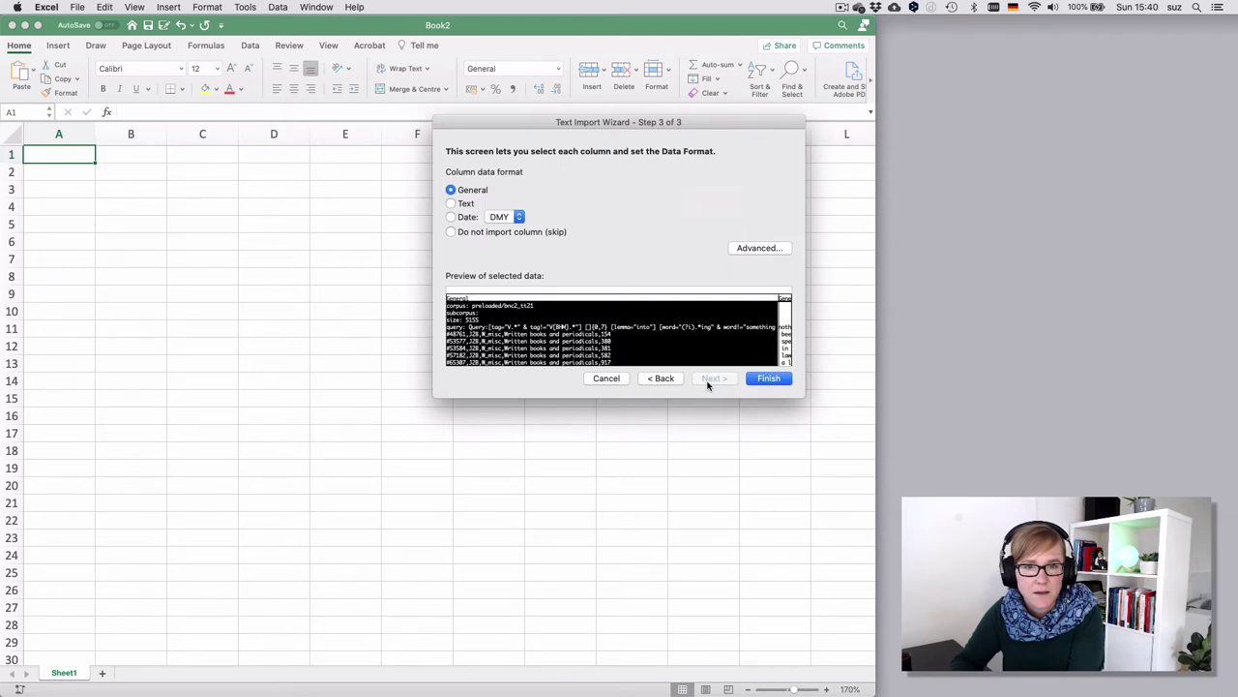
pyautogui.click(767, 376)
pyautogui.click(722, 258)
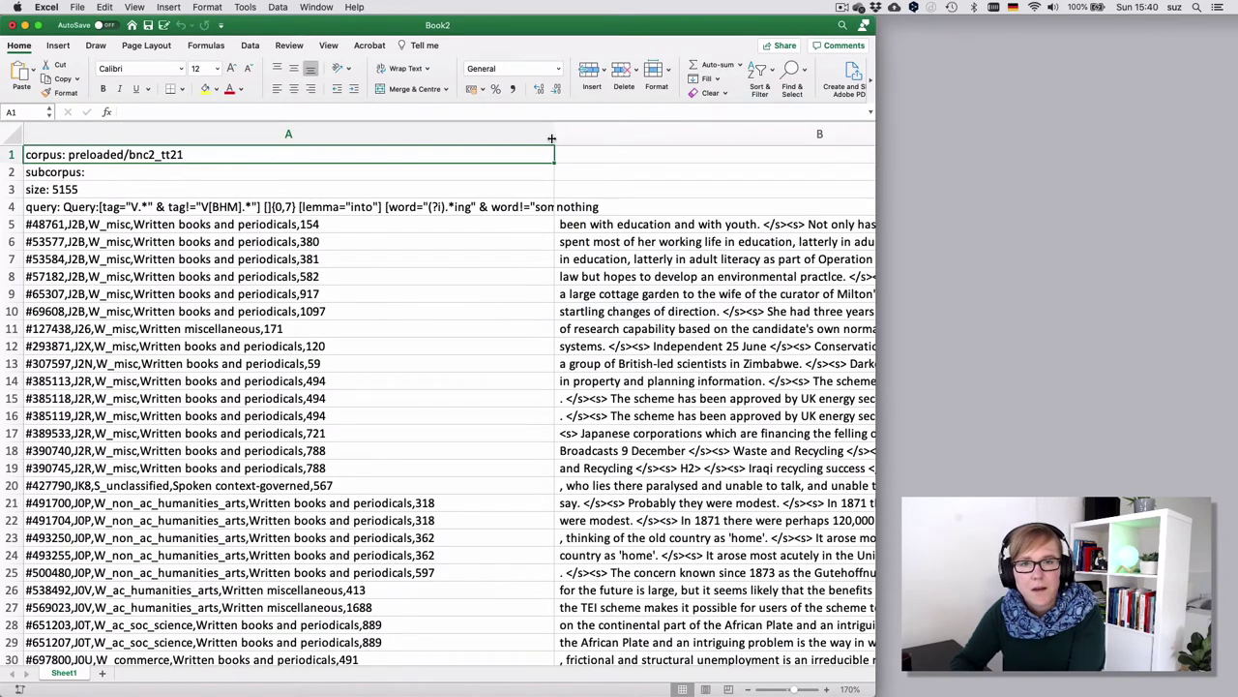
# Narrow column A to fit the metadata, check columns A and B, and zoom to about 98%.
pyautogui.moveTo(555, 135); pyautogui.dragTo(440, 134)
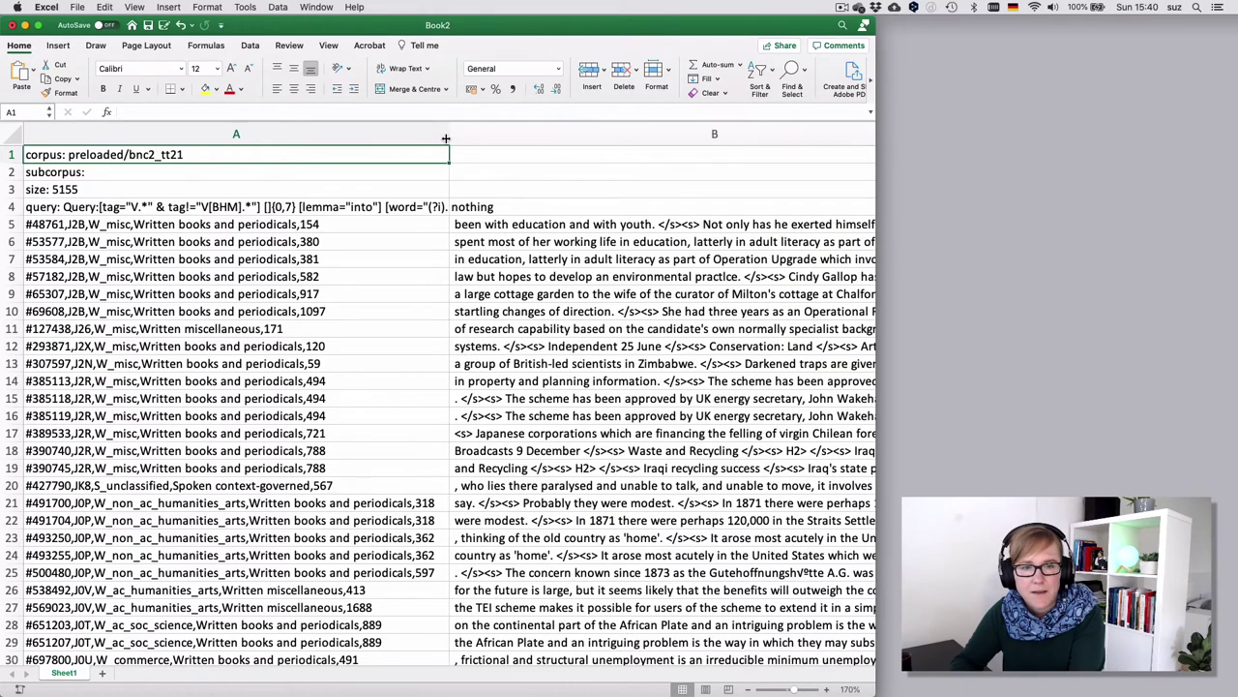
pyautogui.click(263, 130)
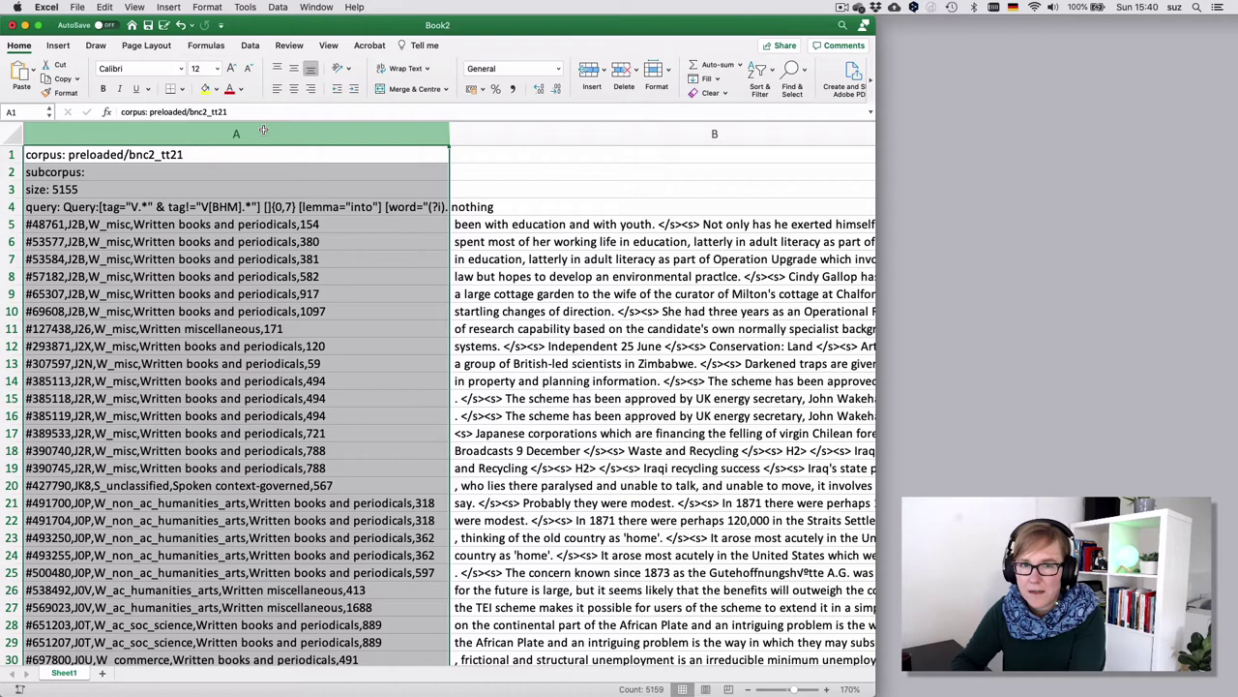
pyautogui.click(520, 134)
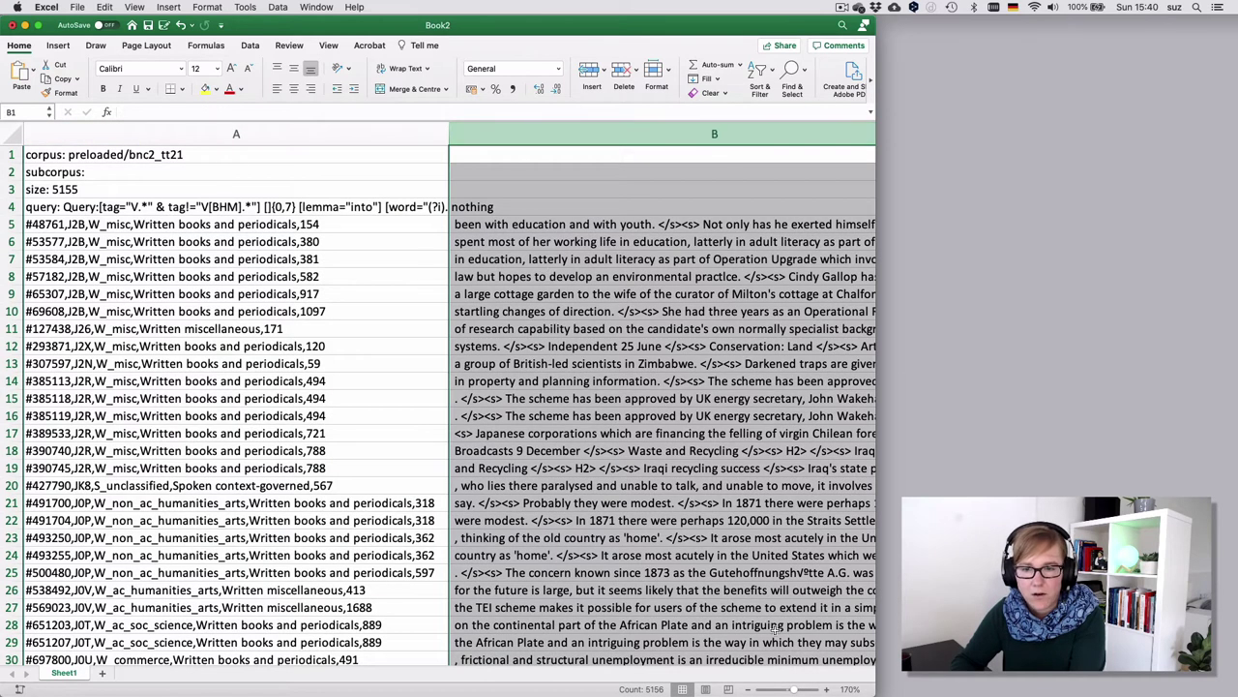
pyautogui.moveTo(796, 691); pyautogui.dragTo(786, 690)
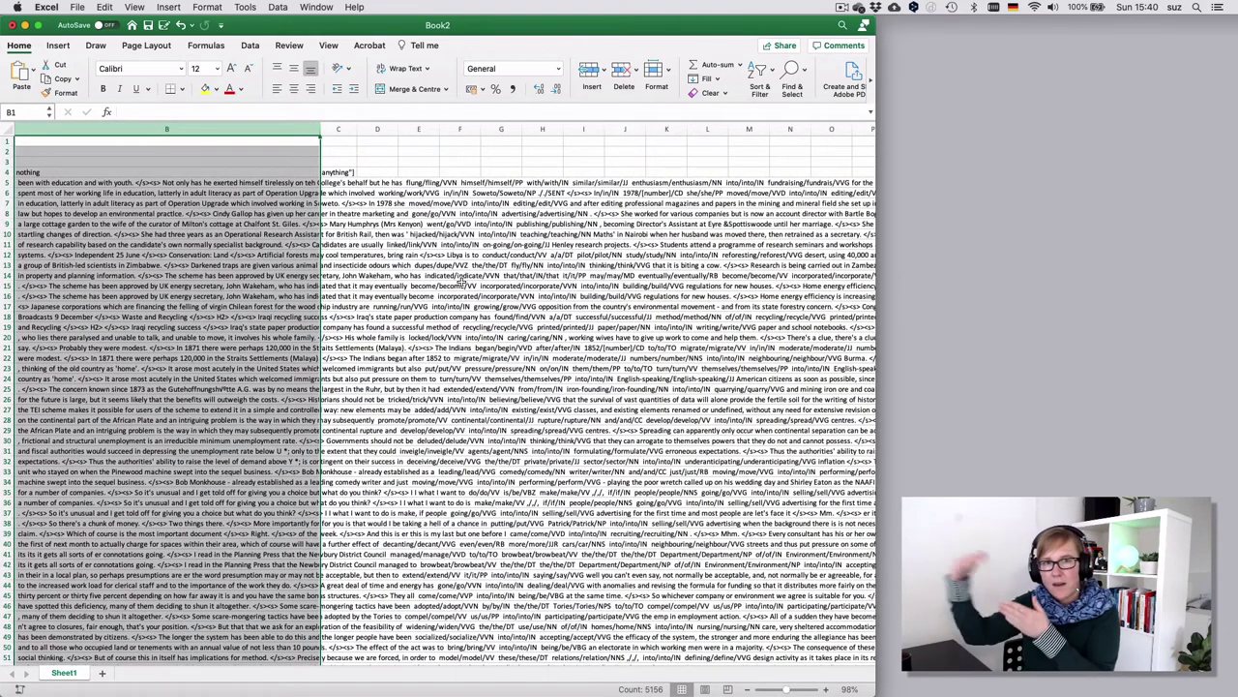
pyautogui.click(343, 181)
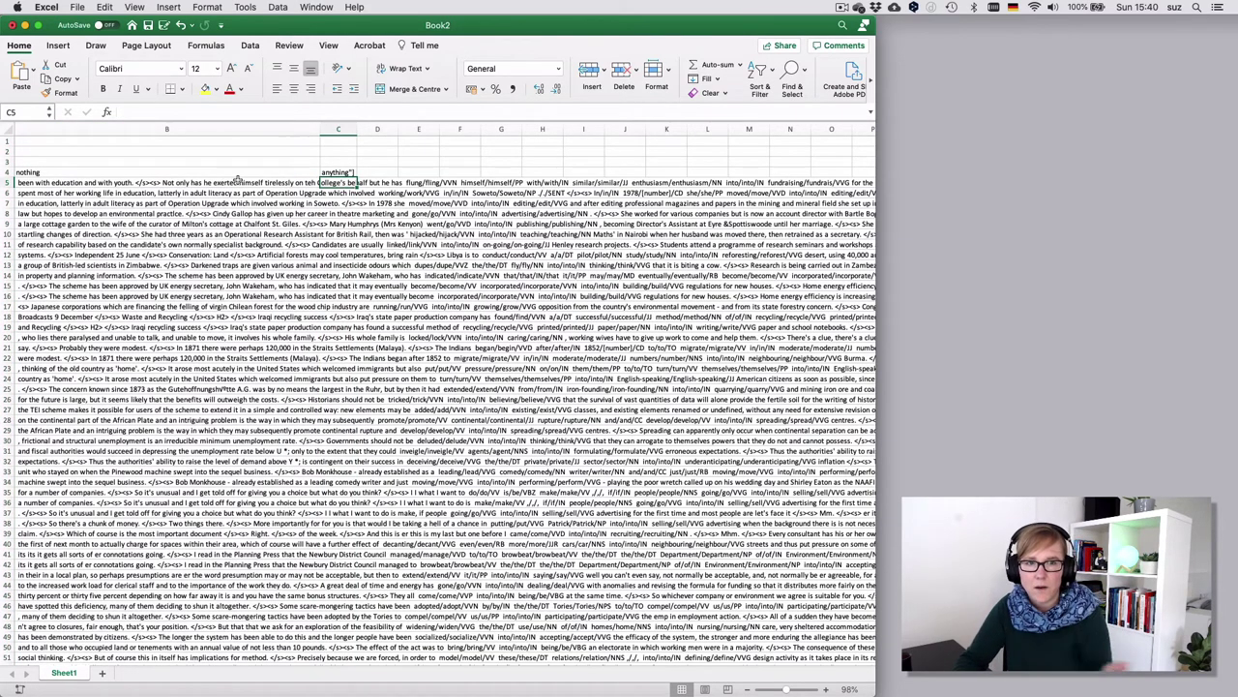
pyautogui.press('Down')
pyautogui.press('Down')
pyautogui.press('Down')
pyautogui.press('Down')
pyautogui.press('Down')
pyautogui.press('Down')
pyautogui.press('Down')
pyautogui.press('Down')
pyautogui.press('Down')
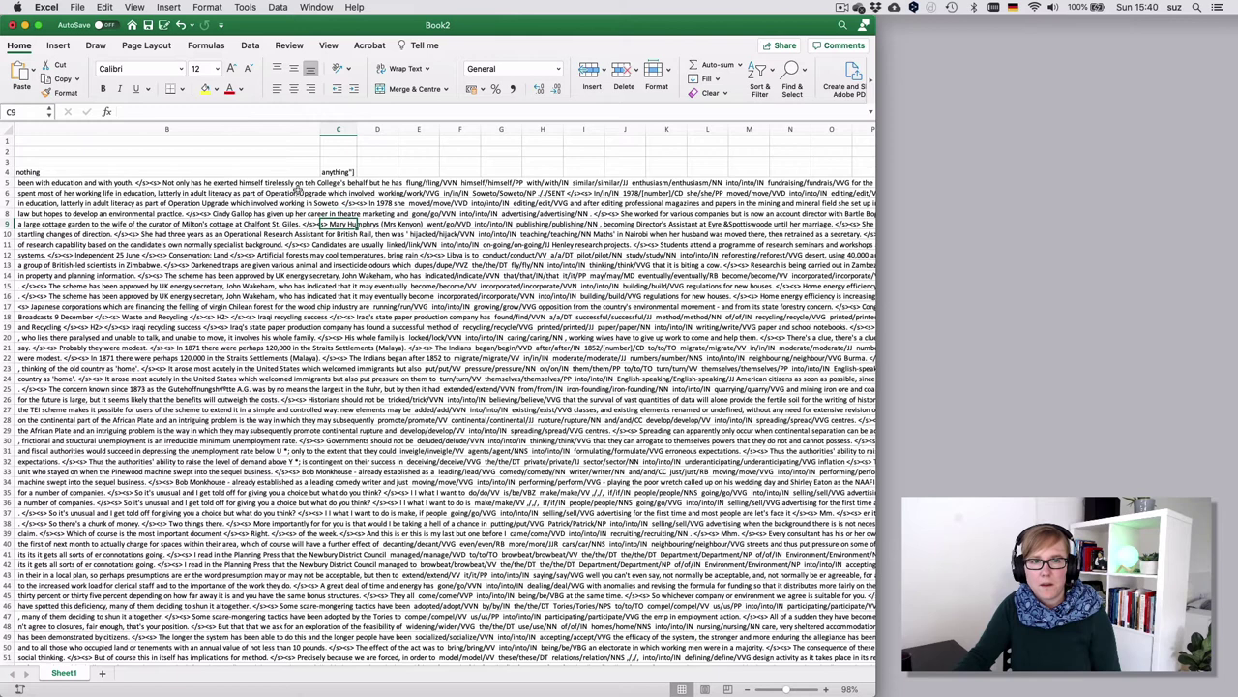
pyautogui.press('Down')
pyautogui.press('Down')
pyautogui.press('Down')
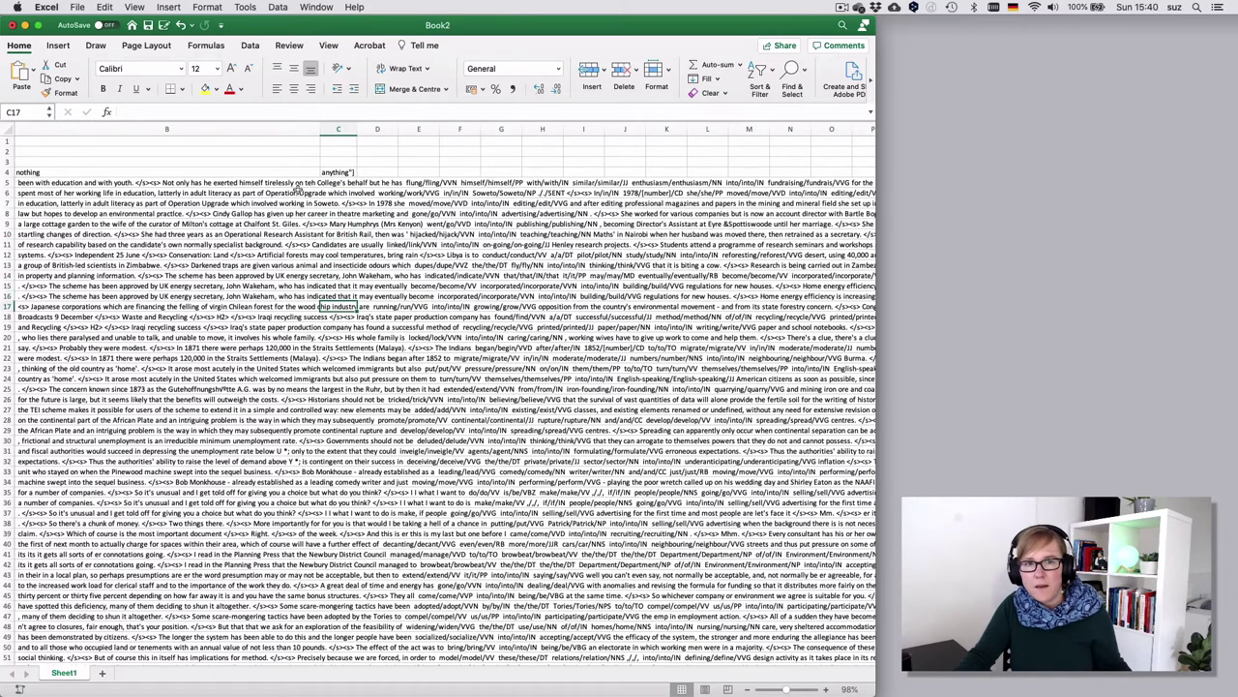
pyautogui.press('Left')
pyautogui.press('Up')
pyautogui.press('Up')
pyautogui.press('Up')
pyautogui.press('Up')
pyautogui.press('Up')
pyautogui.press('Up')
pyautogui.press('Up')
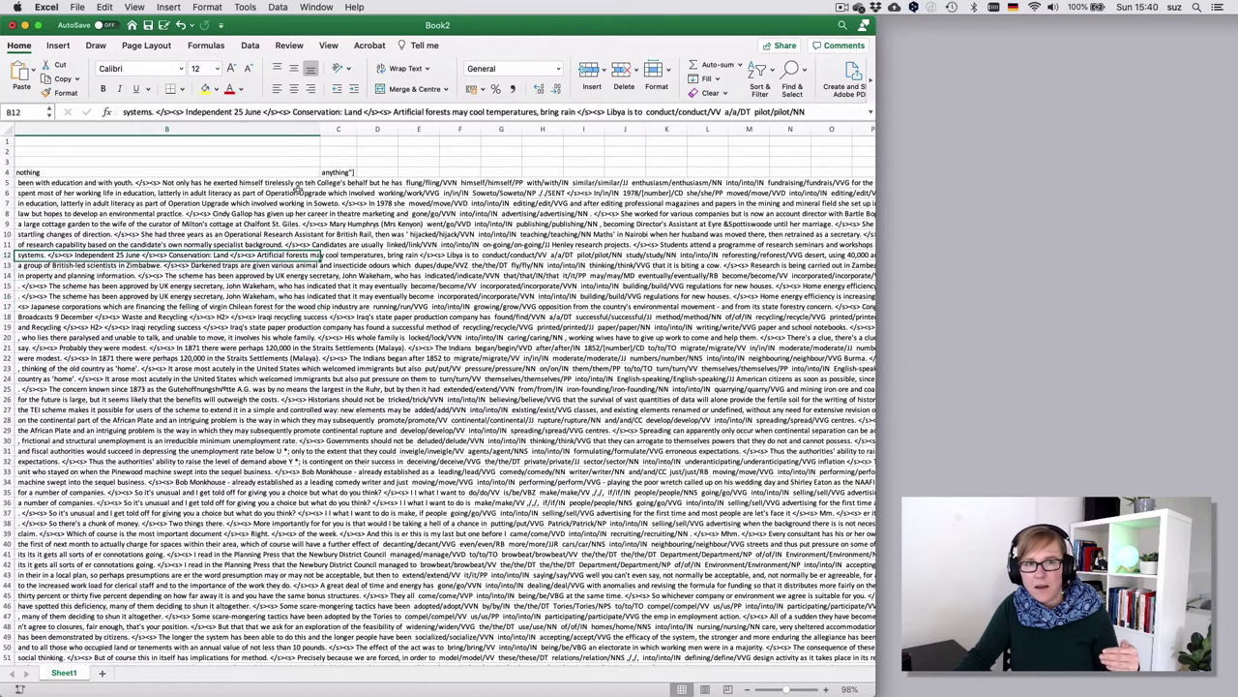
pyautogui.press('Up')
pyautogui.press('Up')
pyautogui.press('Up')
pyautogui.press('Up')
pyautogui.press('Down')
pyautogui.press('Down')
pyautogui.press('Down')
pyautogui.press('Down')
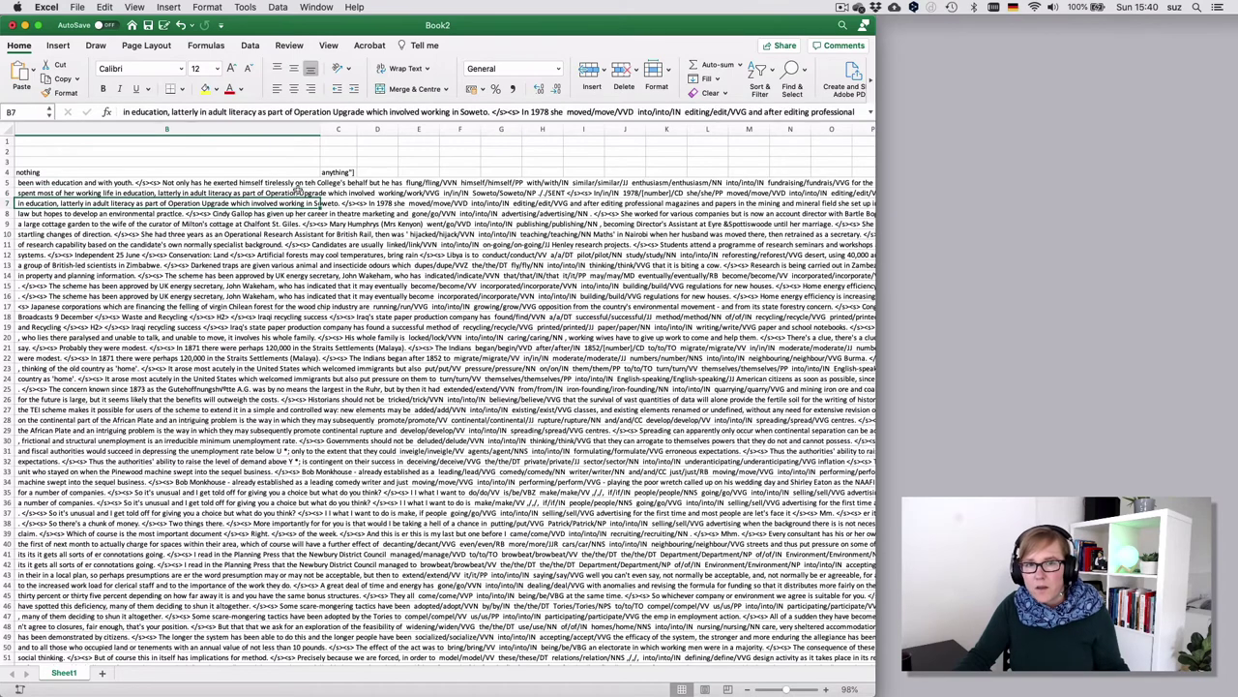
pyautogui.press('Down')
pyautogui.press('Down')
pyautogui.press('Down')
pyautogui.press('Down')
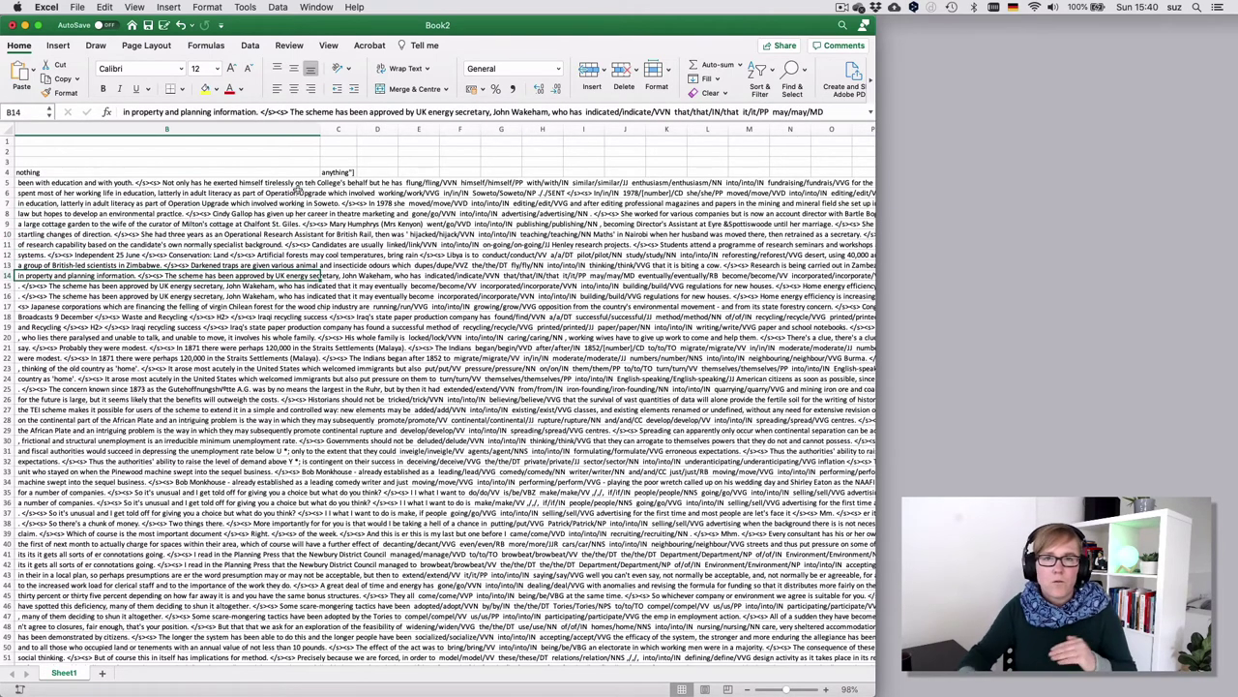
pyautogui.hscroll(-5, 298, 276)
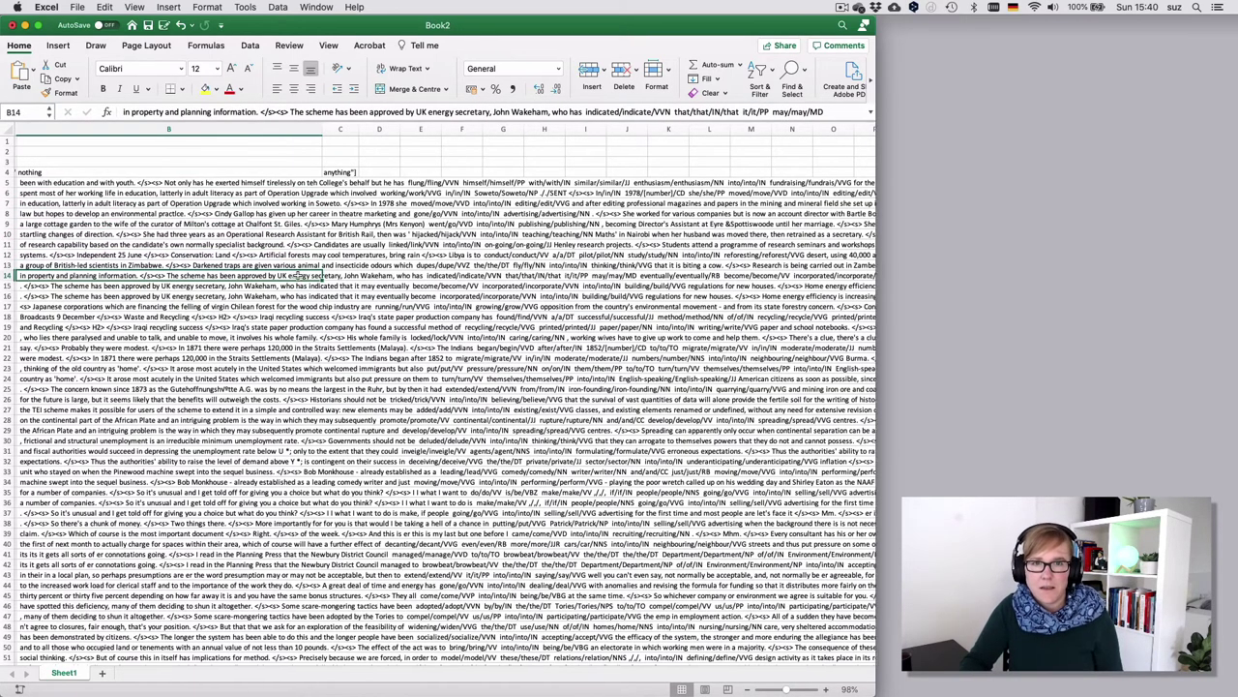
pyautogui.hscroll(-4, 298, 276)
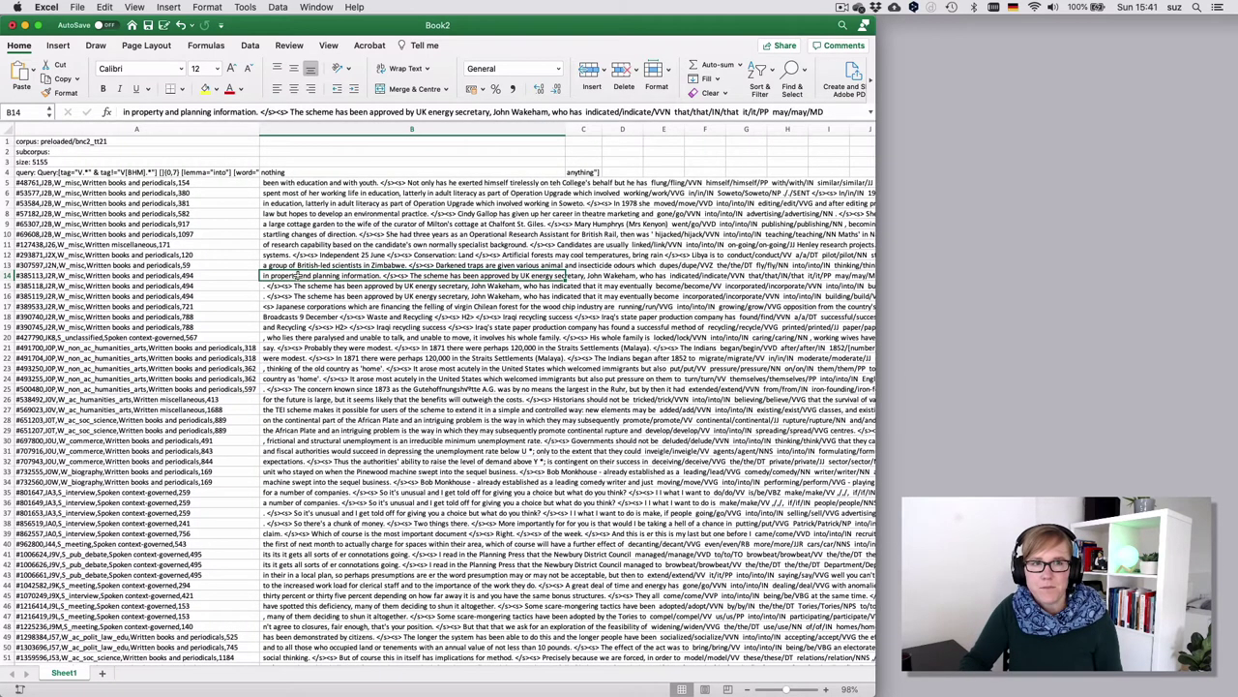
pyautogui.click(152, 128)
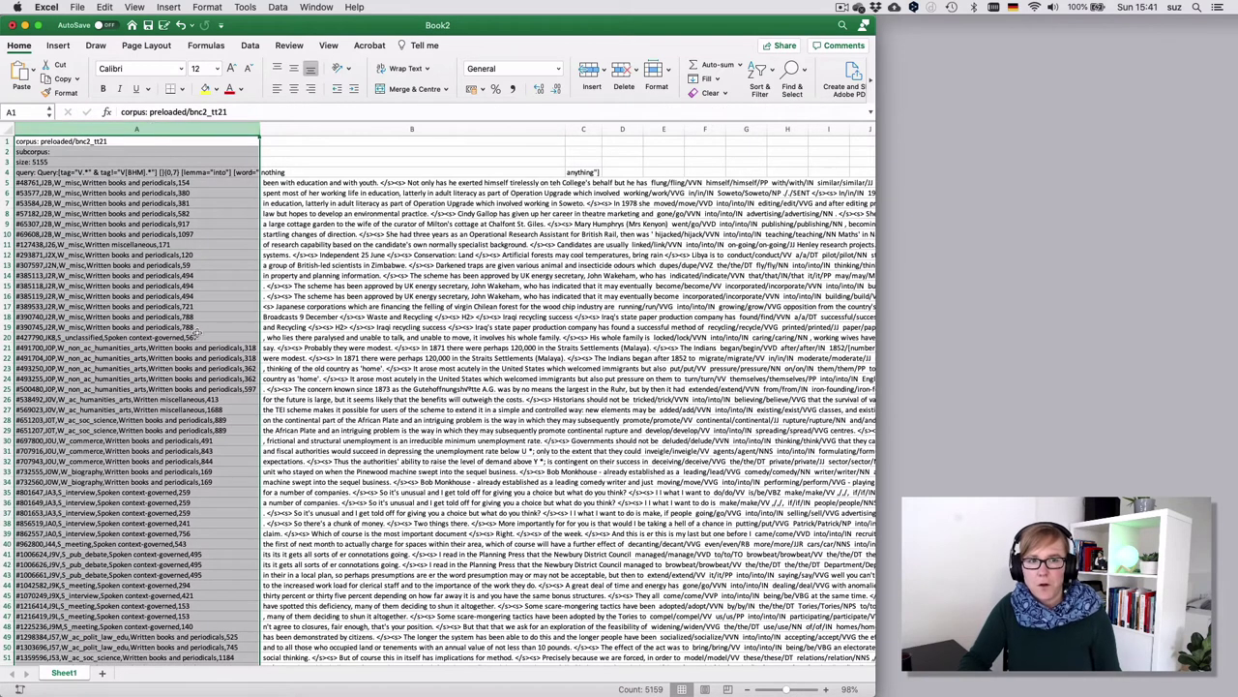